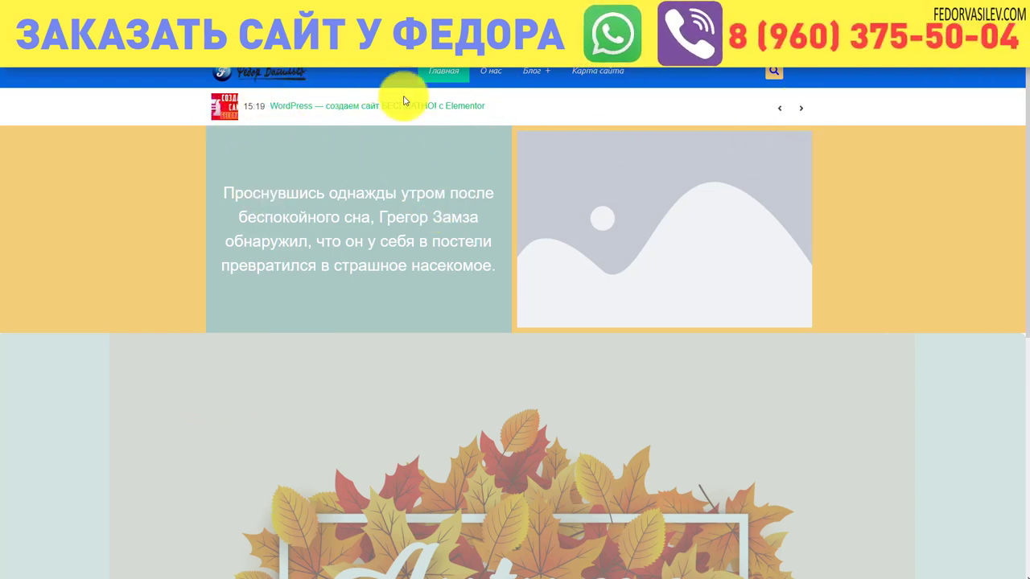
- Browse the posts rotating in the news ticker on the live home page
left_click(805, 111)
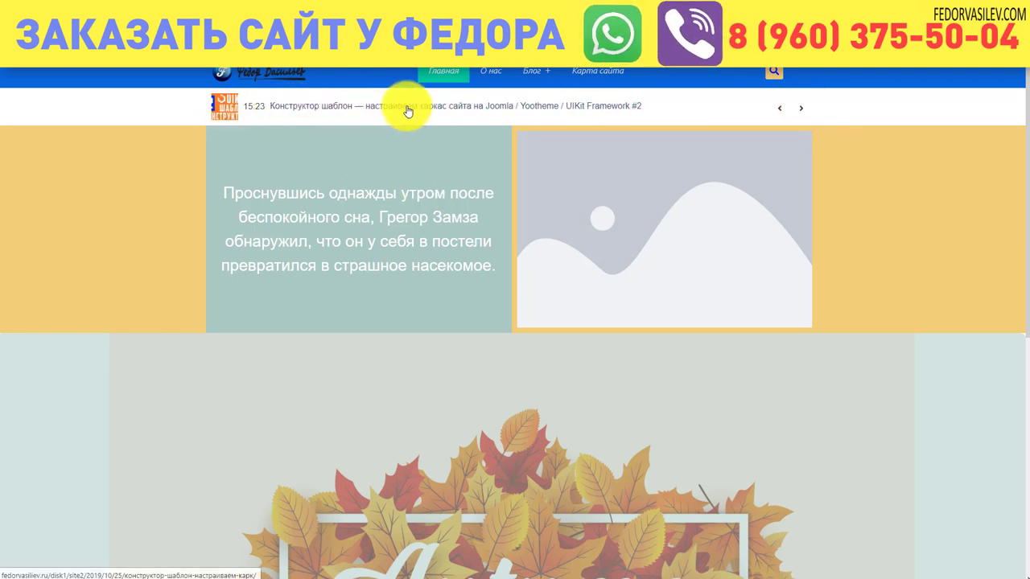
left_click(801, 108)
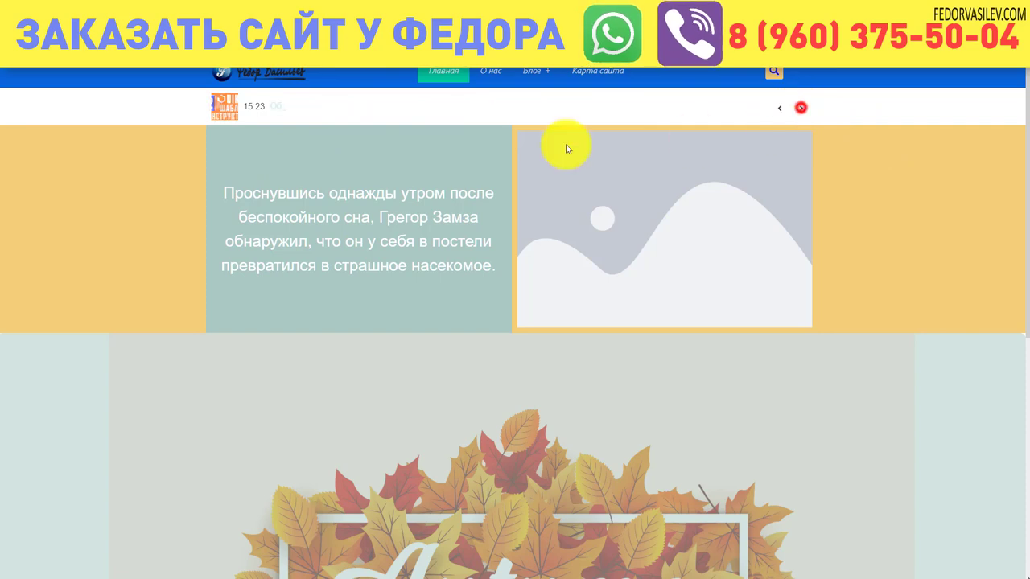
scroll(379, 150, "down", 4)
scroll(379, 150, "up", 4)
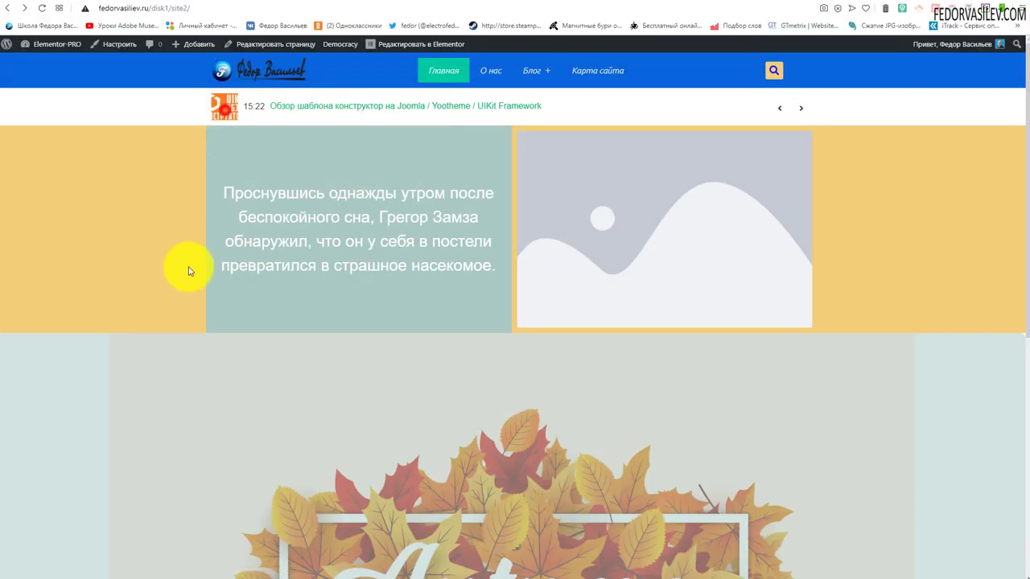
- Open the ticker's linked post about the Joomla / Yootheme / UIKit Framework template, look through it, and return to the home page
left_click(225, 105)
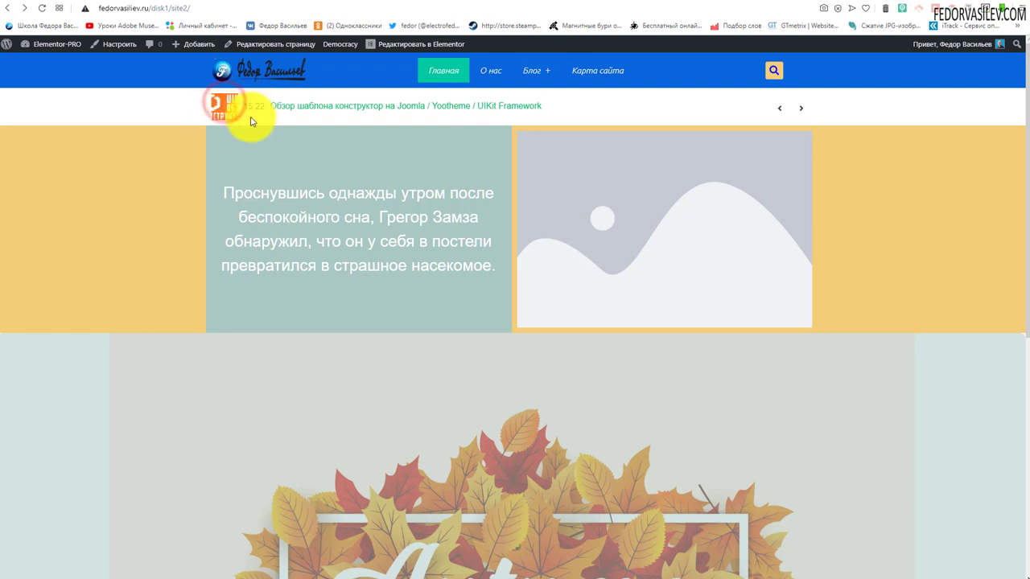
left_click(320, 106)
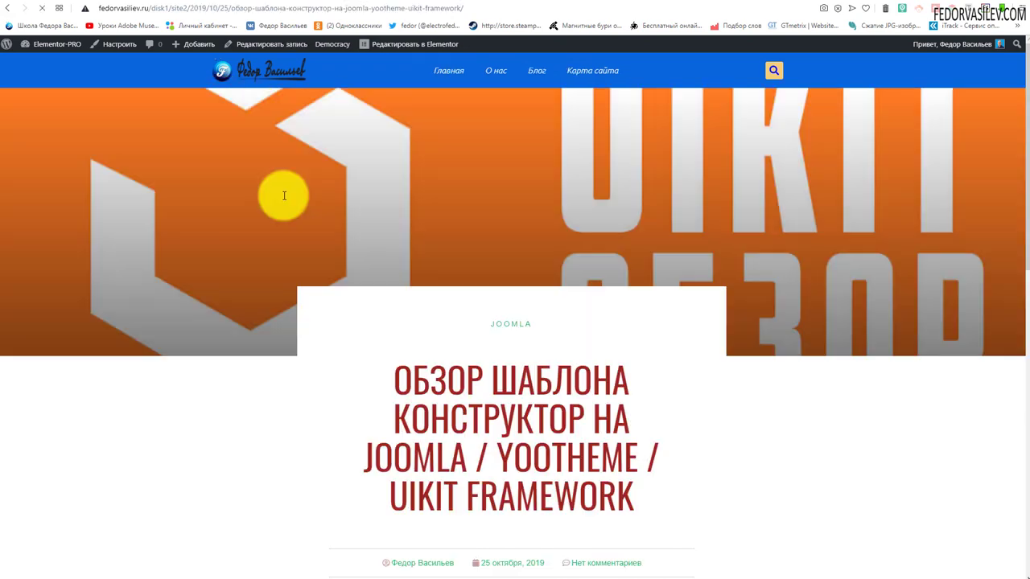
scroll(284, 196, "down", 15)
scroll(284, 200, "up", 15)
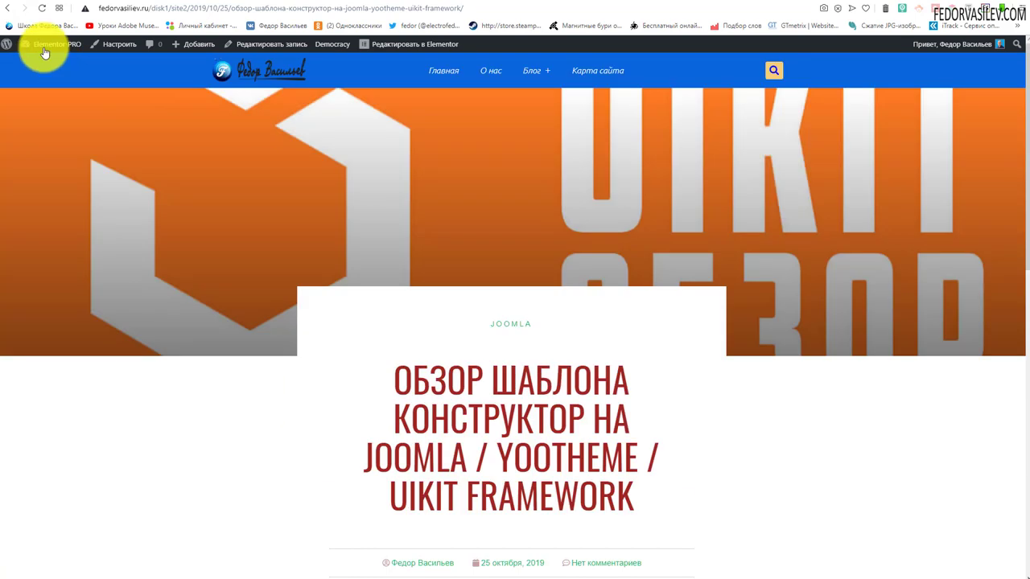
left_click(8, 8)
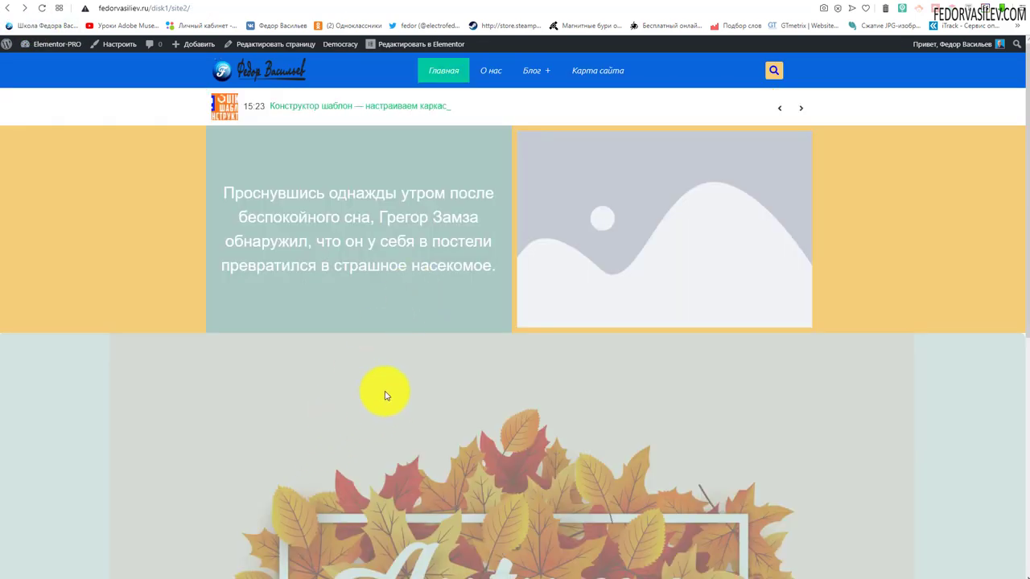
- Switch to the Elementor editor and delete the existing Text Ticker widget below the header
left_click(204, 6)
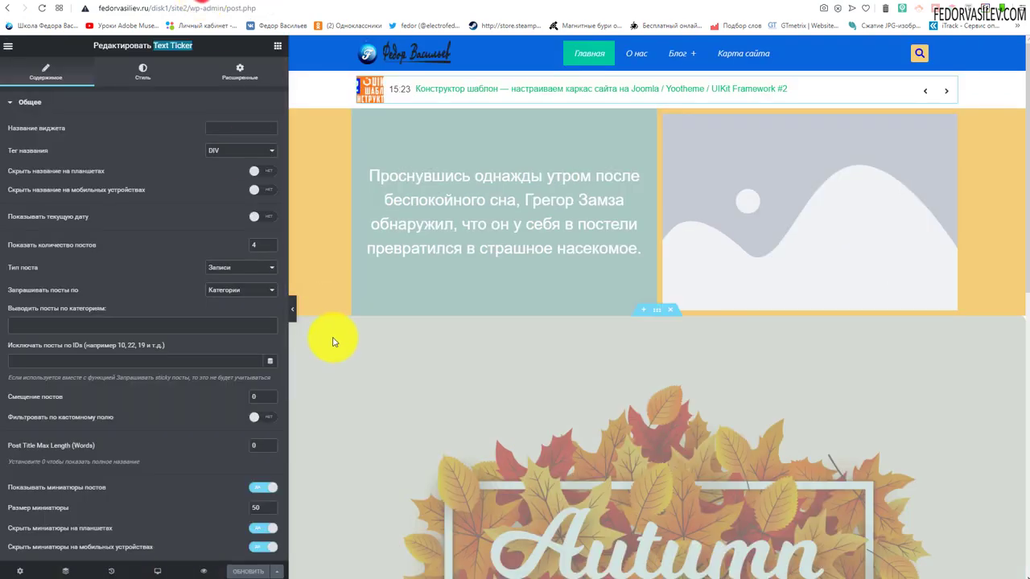
right_click(931, 90)
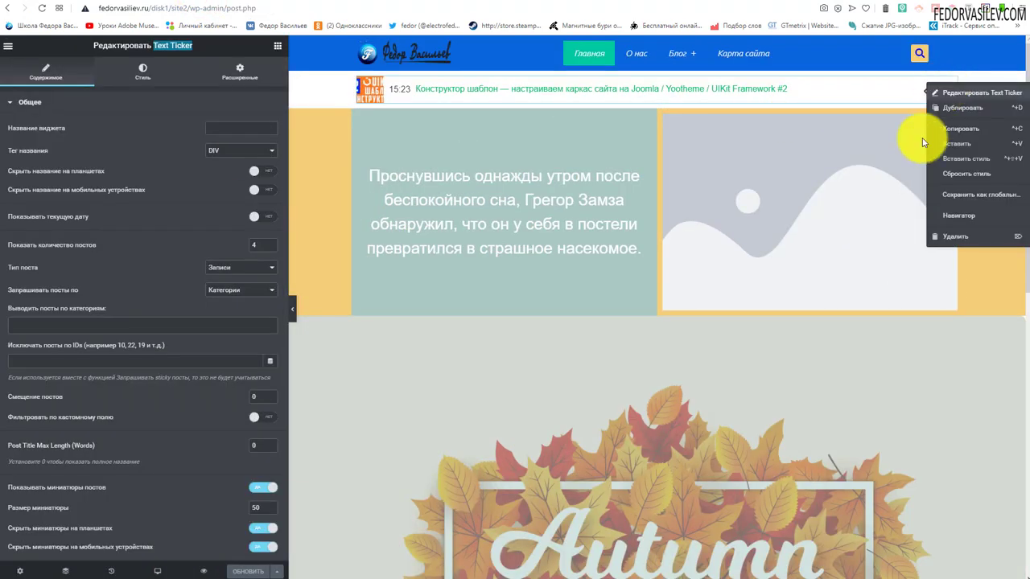
left_click(956, 233)
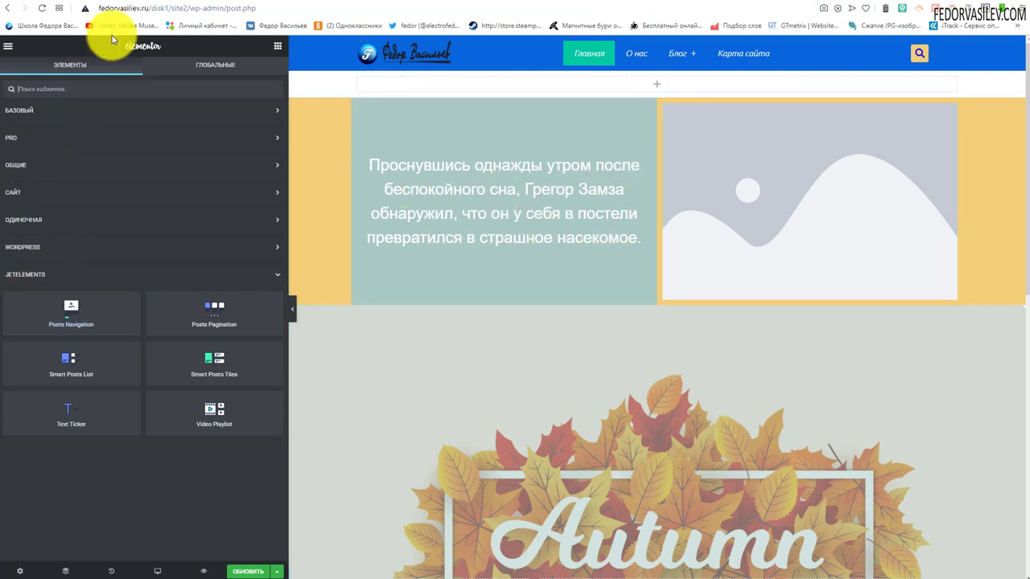
- Add a Text Ticker widget from the JetElements group to the empty section below the header
left_click(22, 275)
left_click(22, 275)
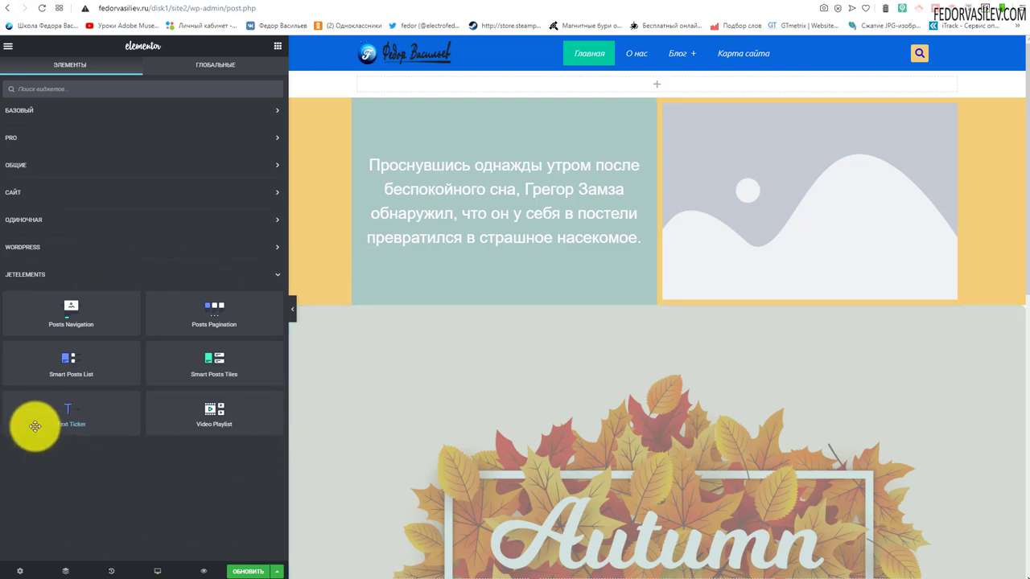
left_click_drag(50, 410, 580, 81)
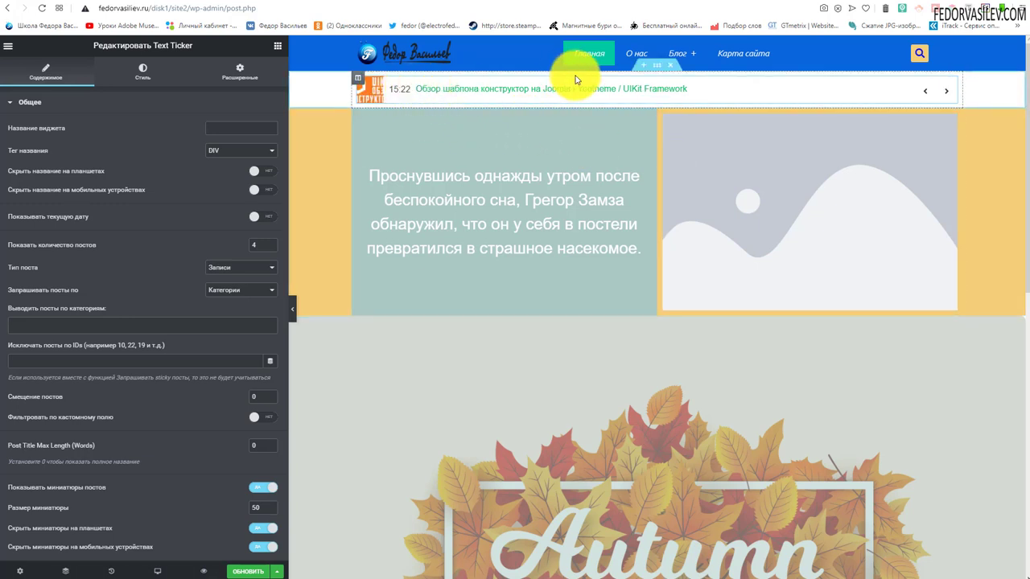
- Give the ticker widget the title "Новости"
left_click(31, 107)
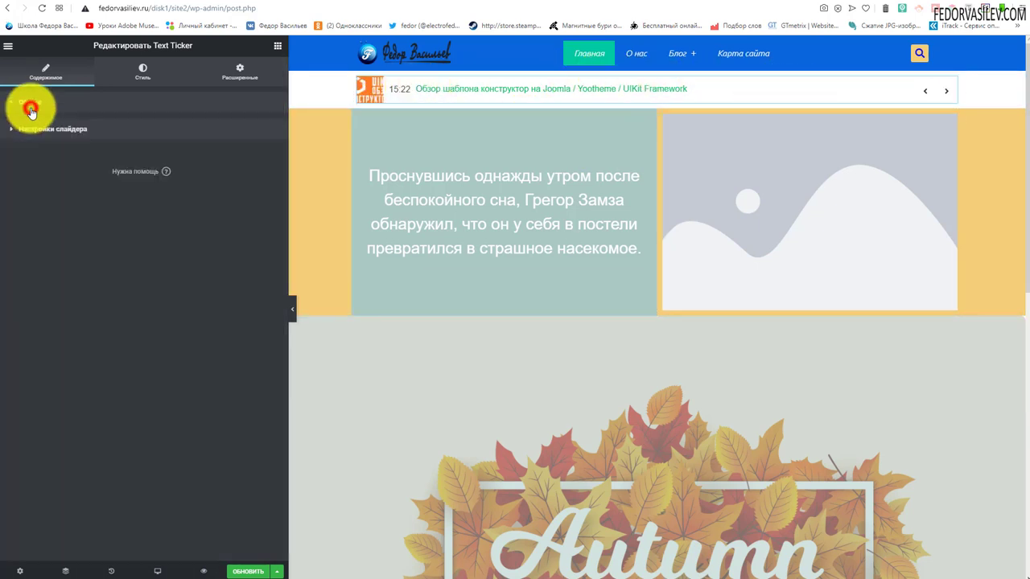
left_click(30, 107)
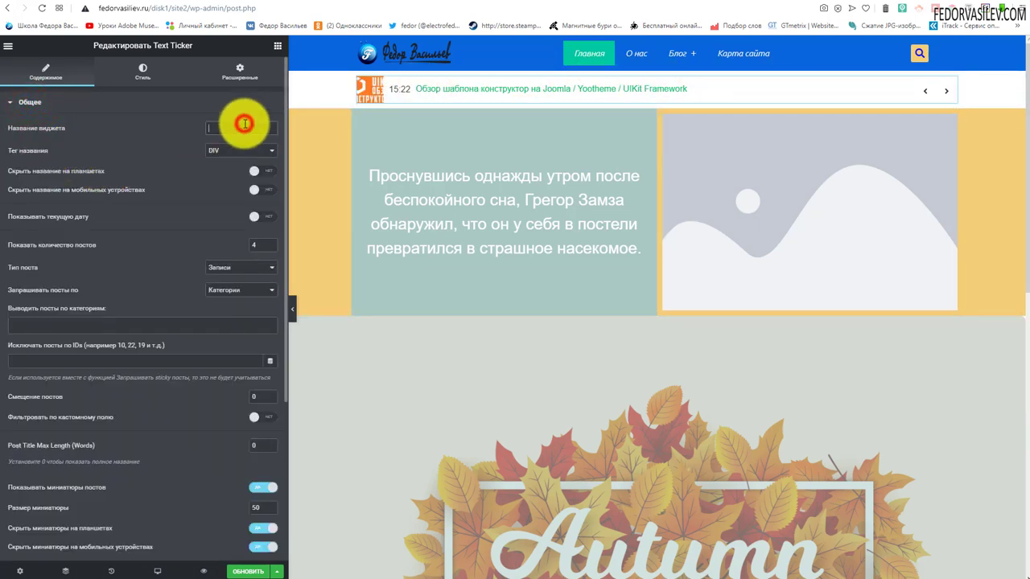
type("Новости")
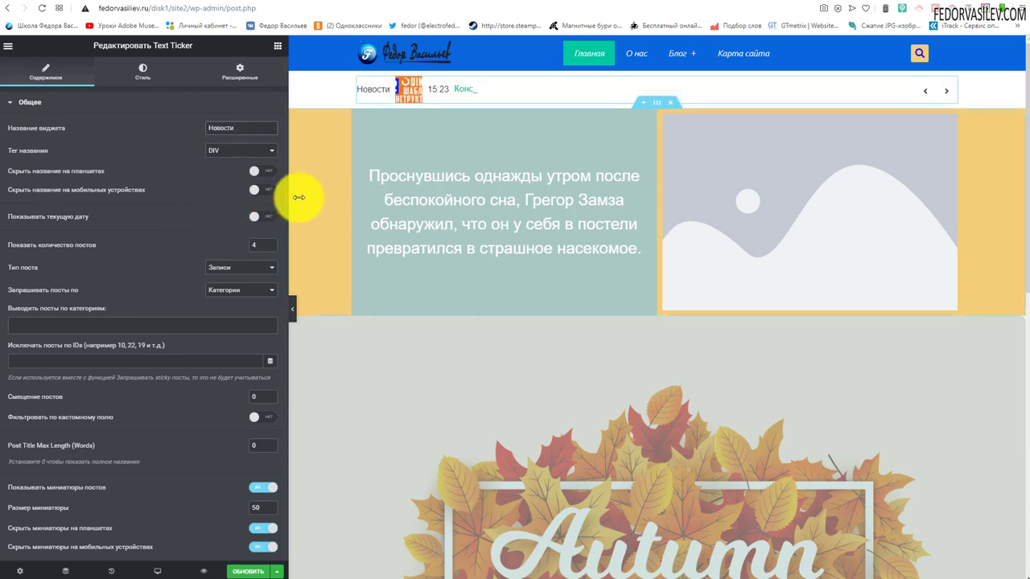
- Try the H1 tag for the ticker title, and restore the DIV tag
left_click(217, 151)
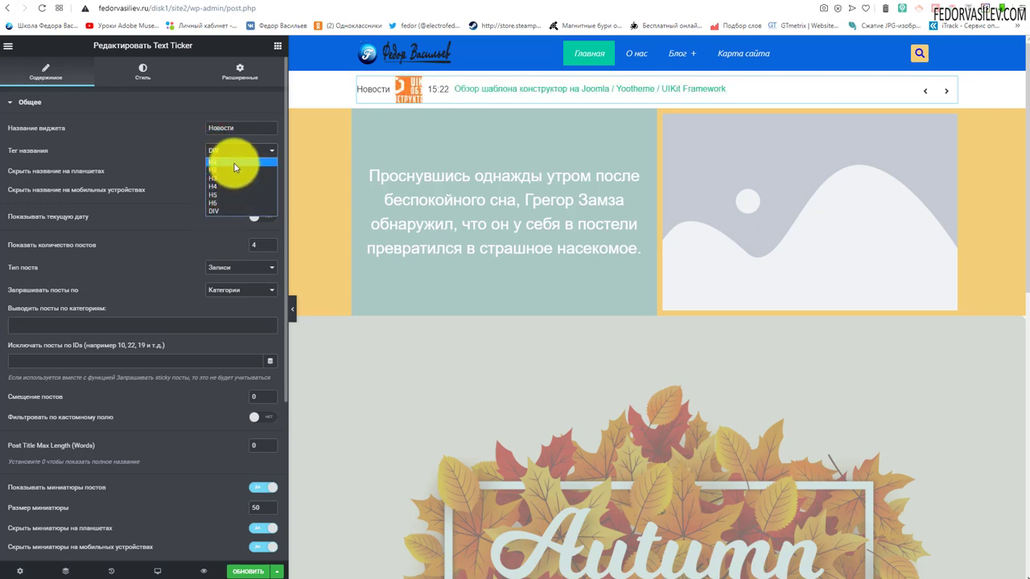
left_click(233, 163)
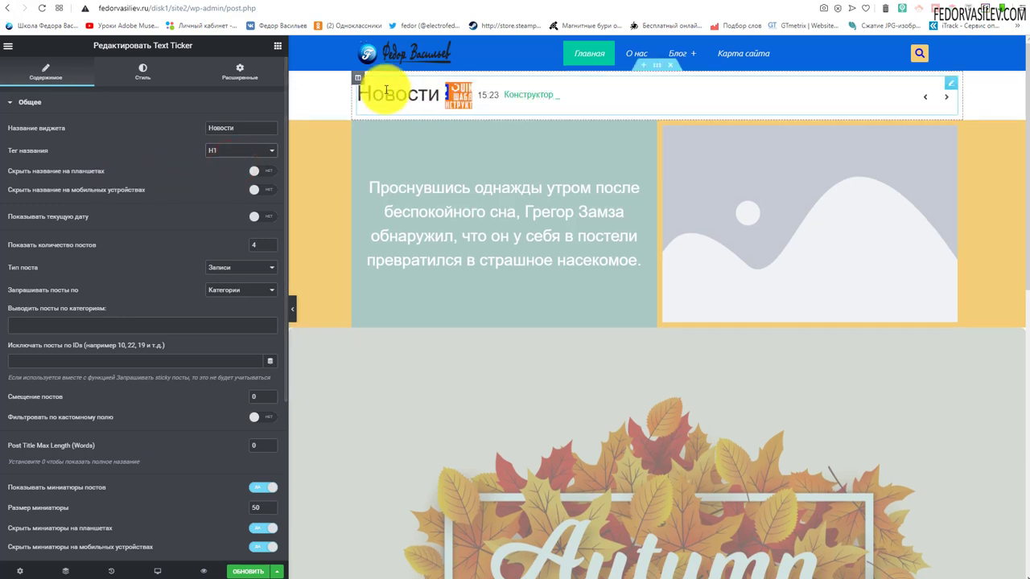
left_click(219, 211)
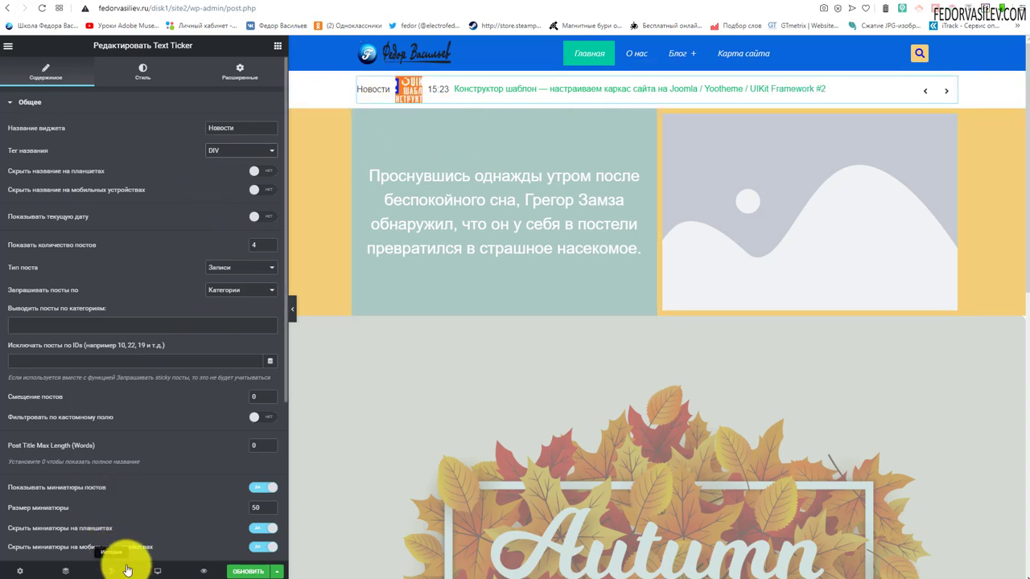
- Try hiding the ticker title on tablets in the tablet preview, turn the option off again, and return to the desktop preview
left_click(157, 571)
left_click(101, 523)
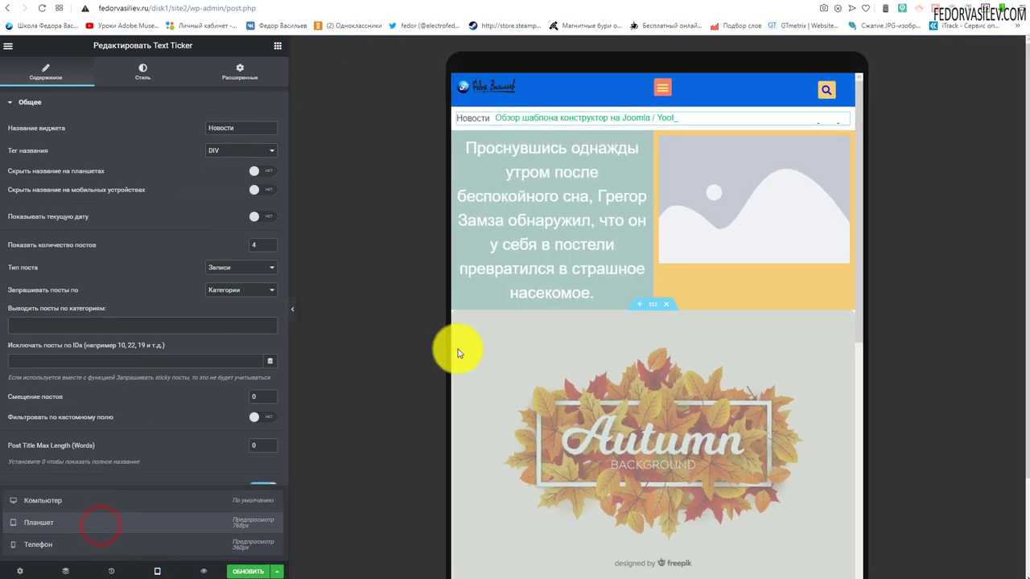
left_click(263, 170)
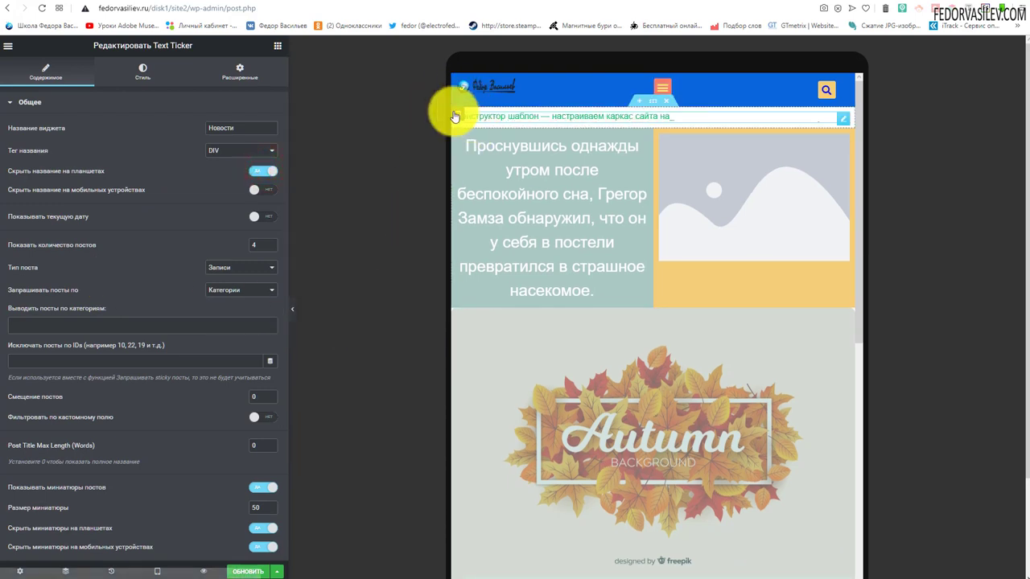
double_click(242, 128)
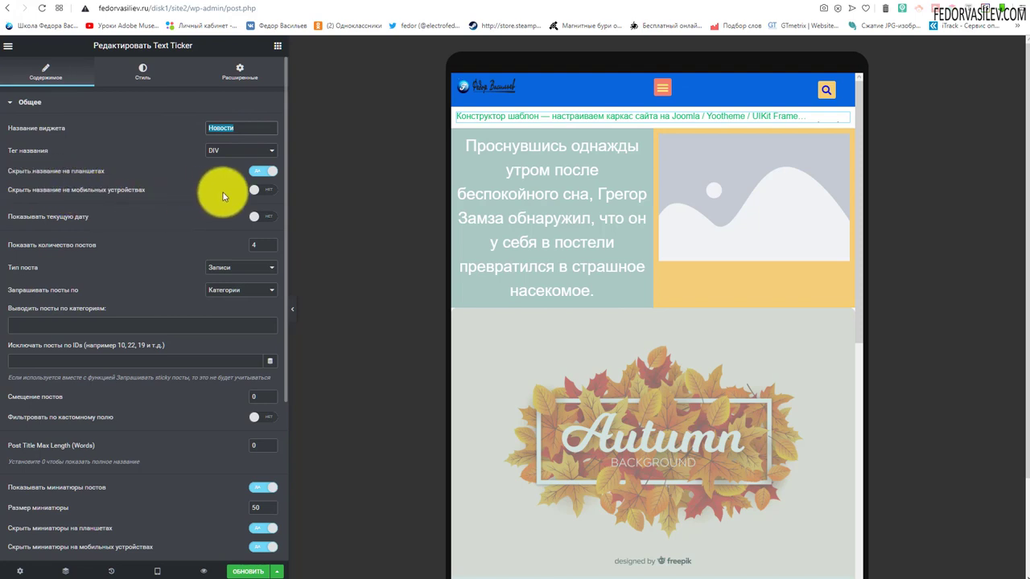
left_click(254, 170)
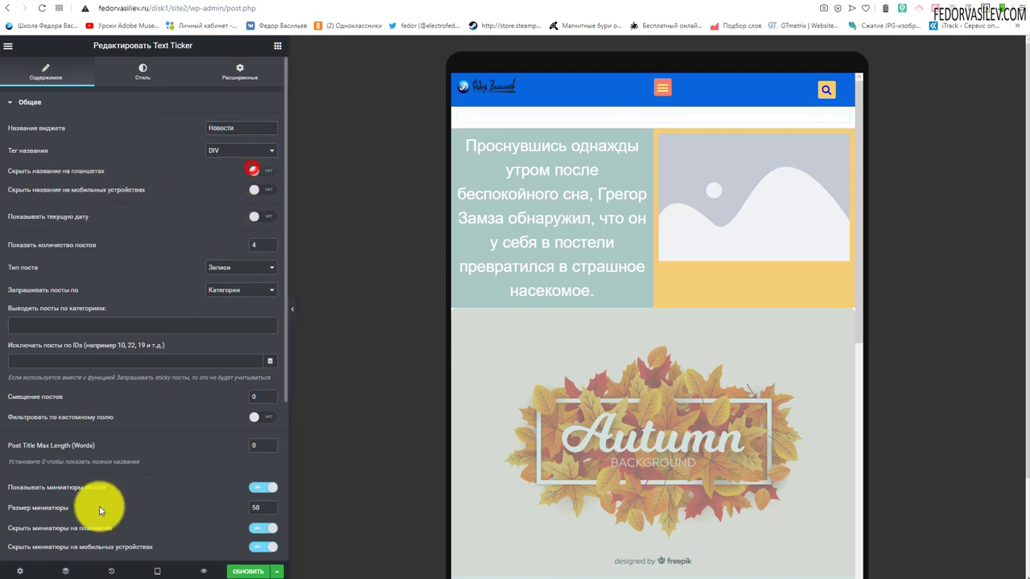
left_click(168, 572)
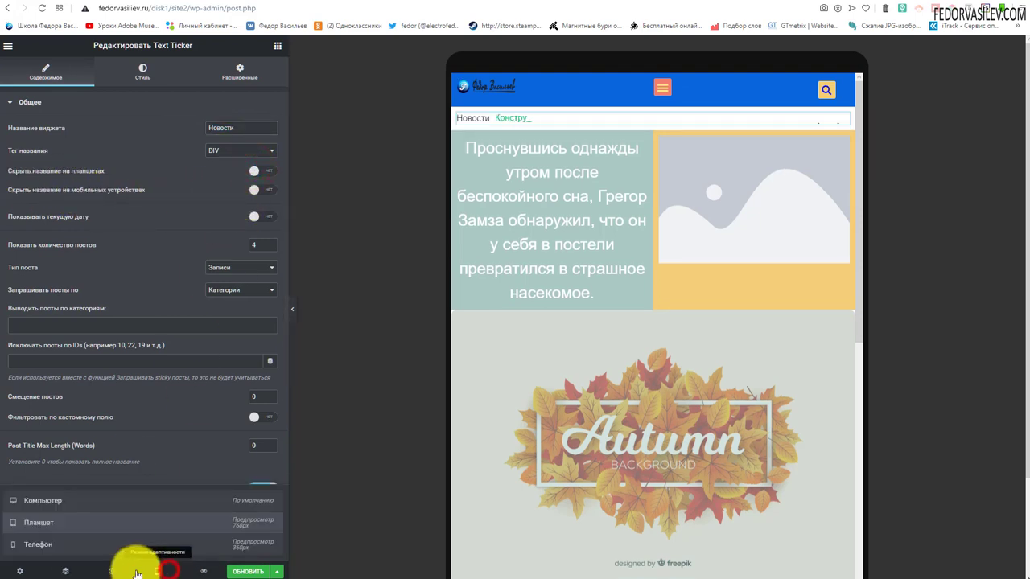
left_click(97, 512)
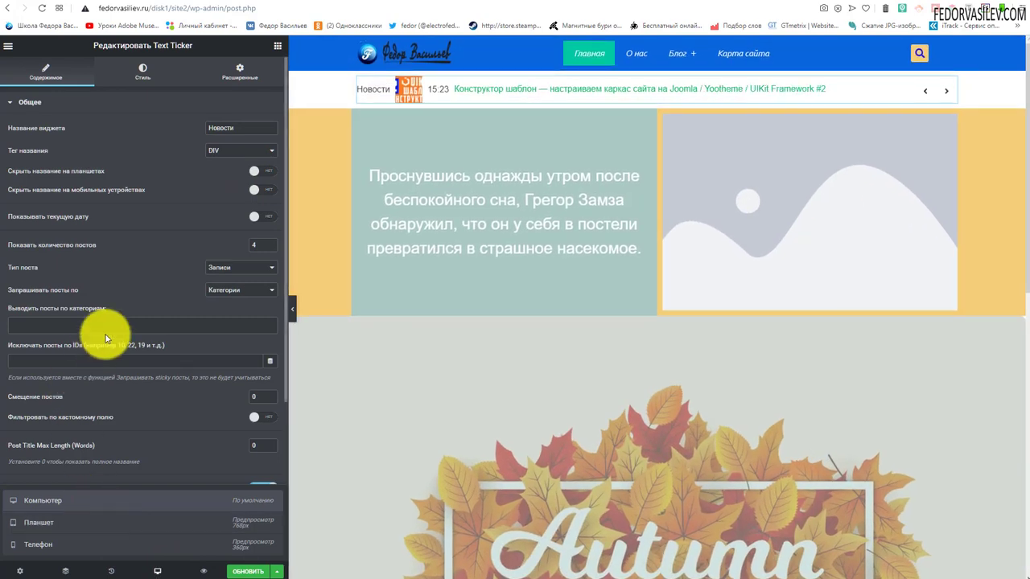
- Try showing the current date in the ticker, inspect its date format, and turn the date off again
left_click(71, 216)
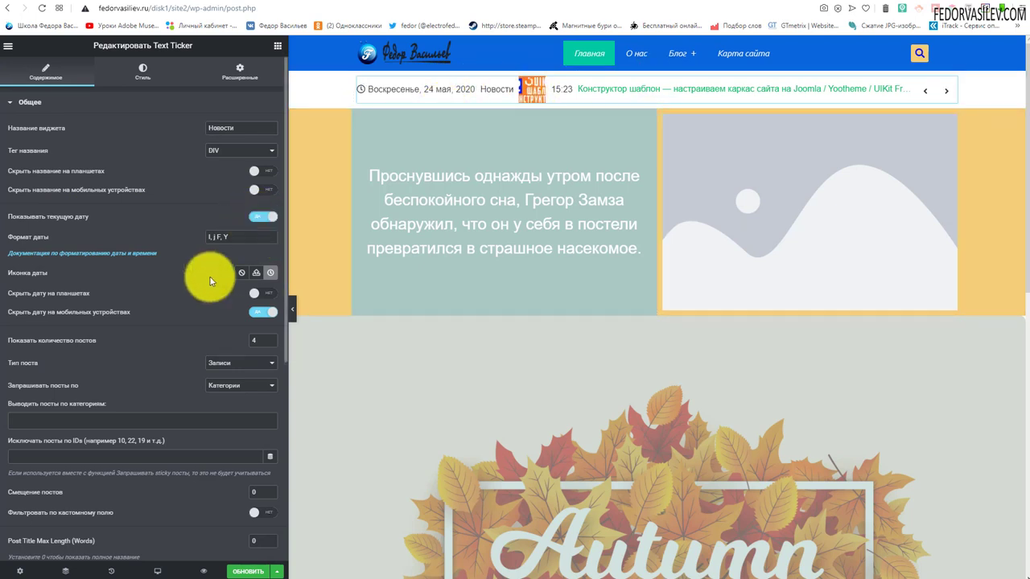
left_click_drag(207, 237, 235, 234)
left_click(263, 216)
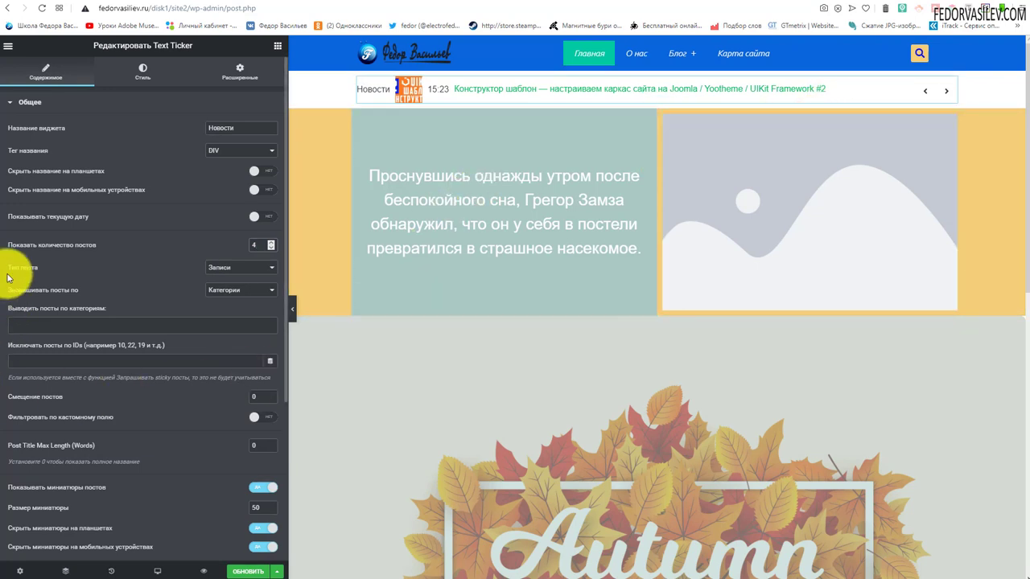
- Try Страницы as the ticker's post type, and switch it back to Записи
left_click(183, 272)
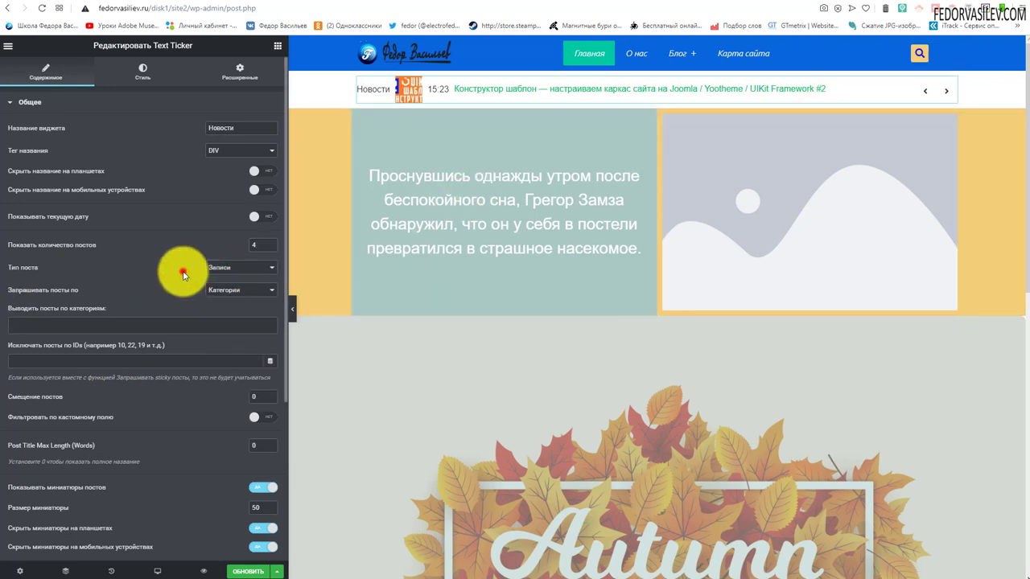
left_click(222, 267)
left_click(224, 288)
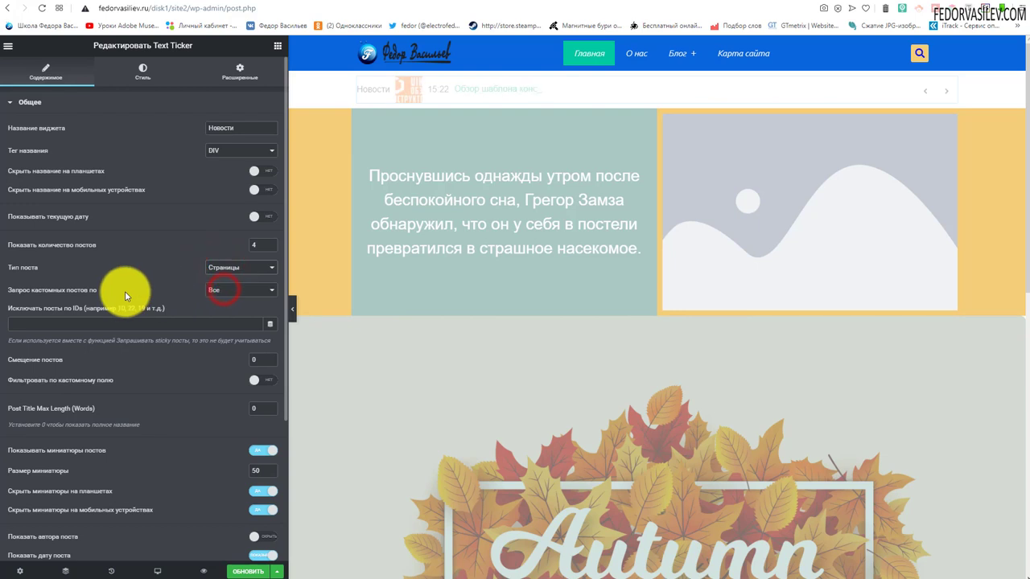
left_click(223, 268)
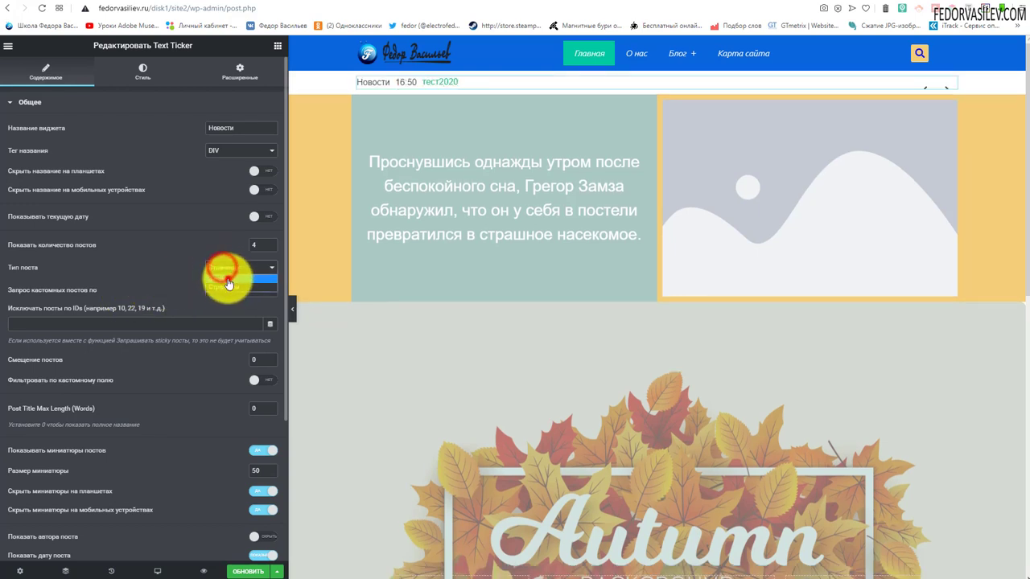
left_click(223, 279)
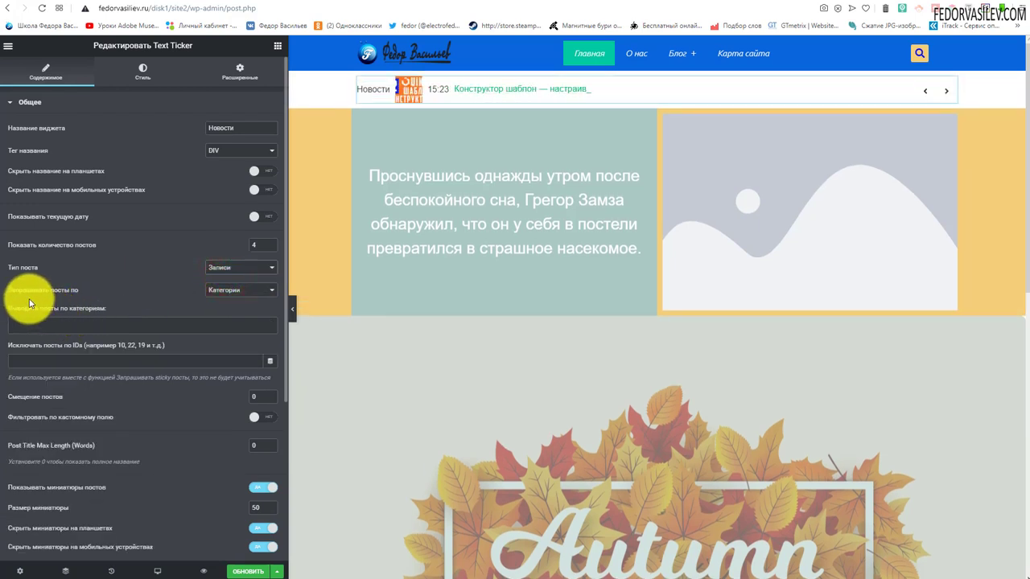
- Try querying the ticker's posts by Все and by ID
left_click(237, 290)
left_click(247, 295)
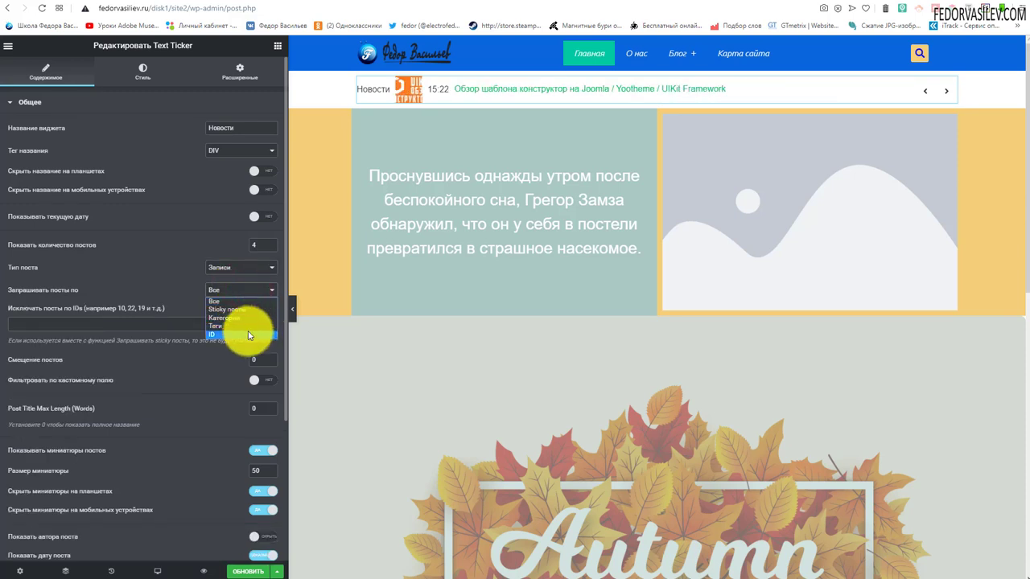
left_click(248, 335)
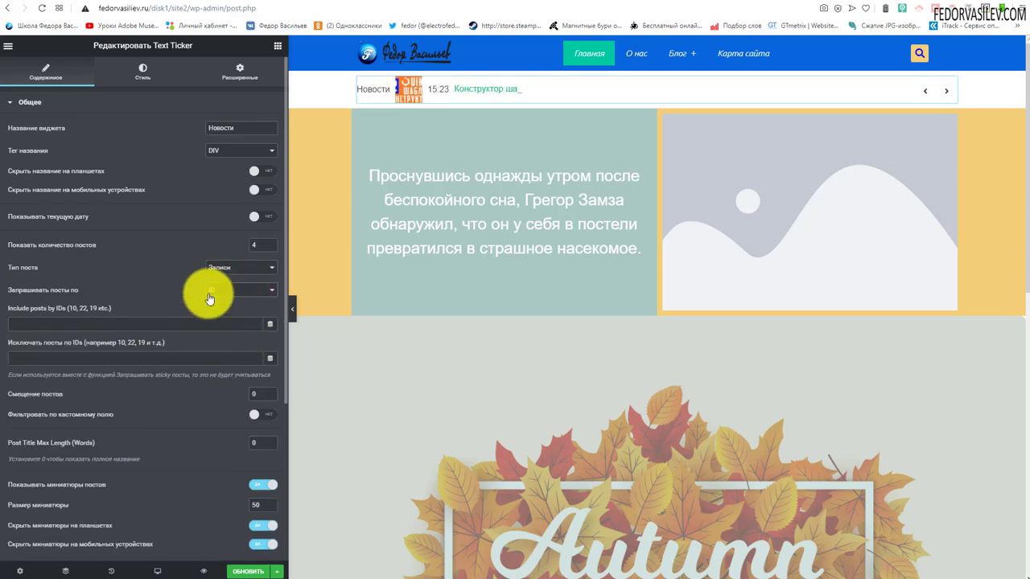
- Query the ticker's posts by Категории and limit them to the WordPress category
left_click(241, 319)
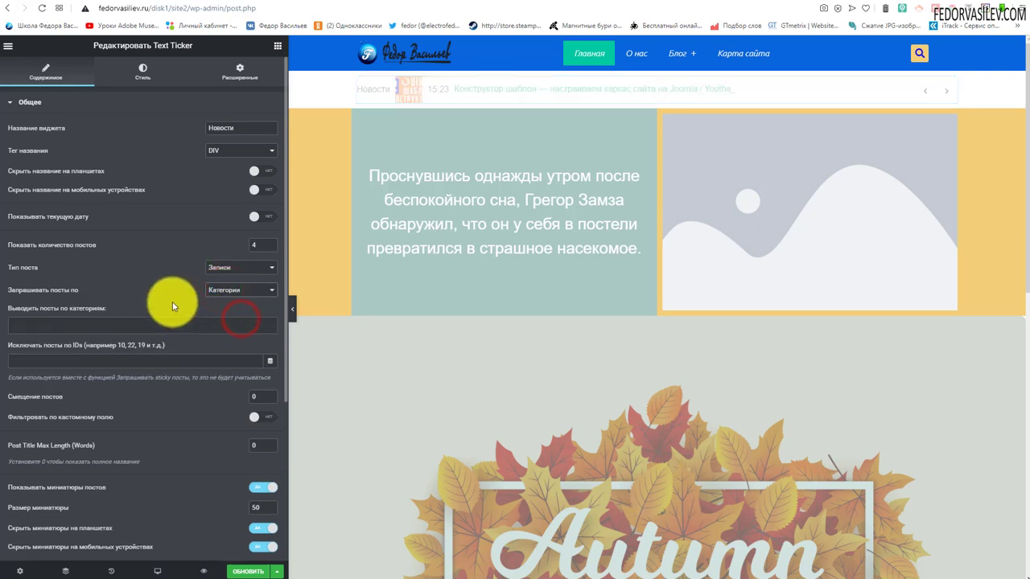
left_click(82, 323)
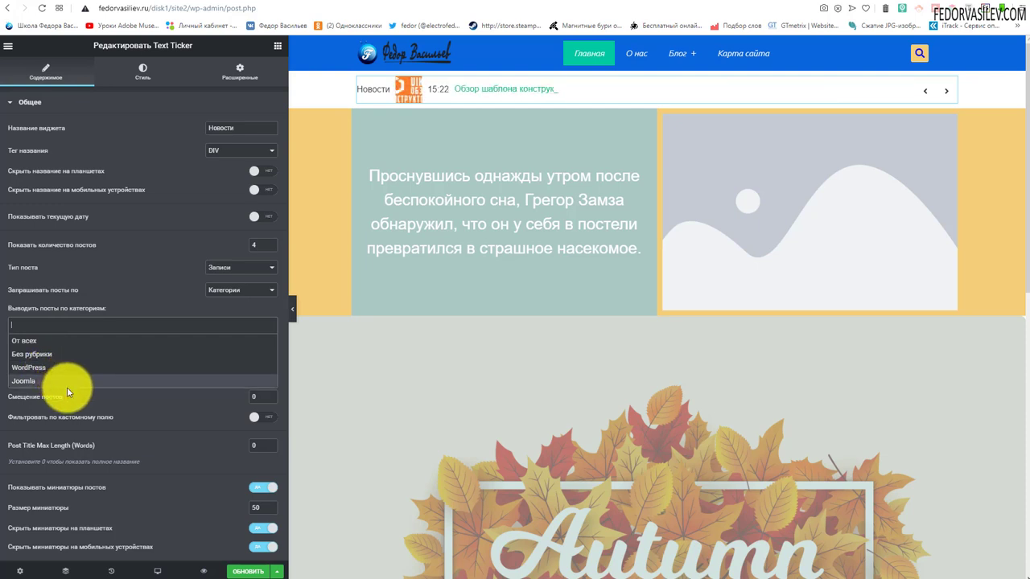
left_click(33, 367)
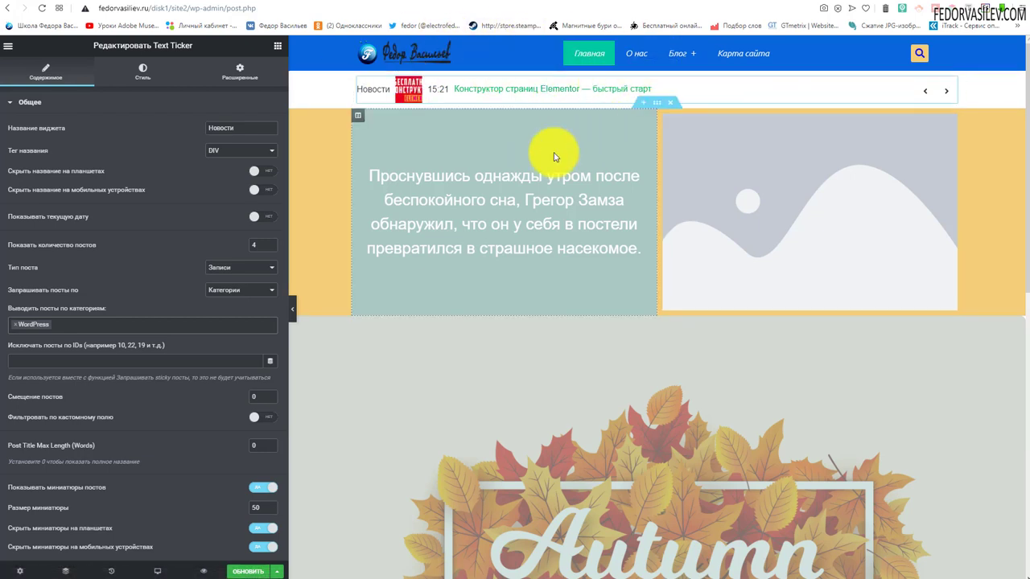
- Remove the WordPress category from the ticker's post query
left_click(14, 324)
left_click(129, 342)
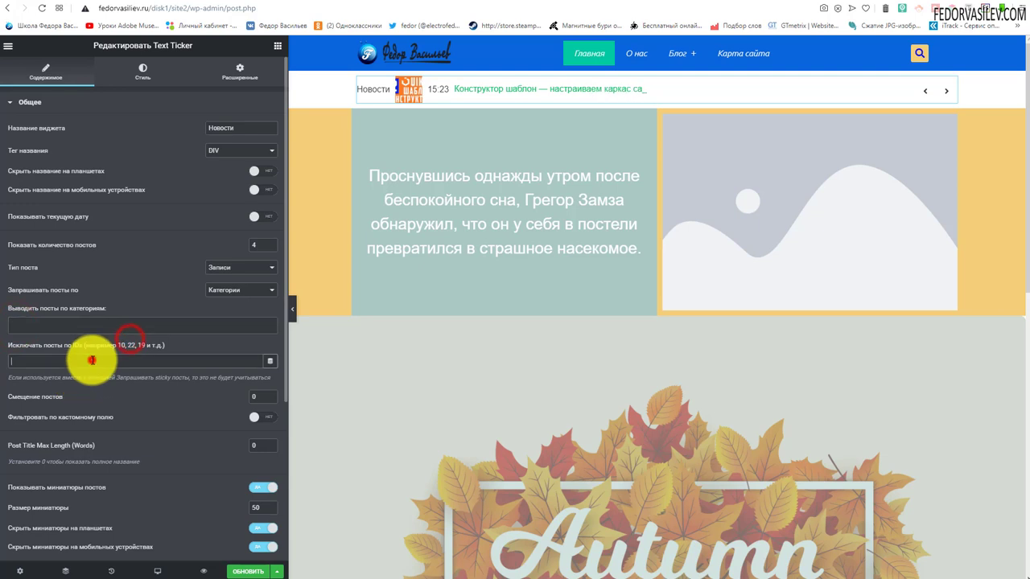
left_click(94, 360)
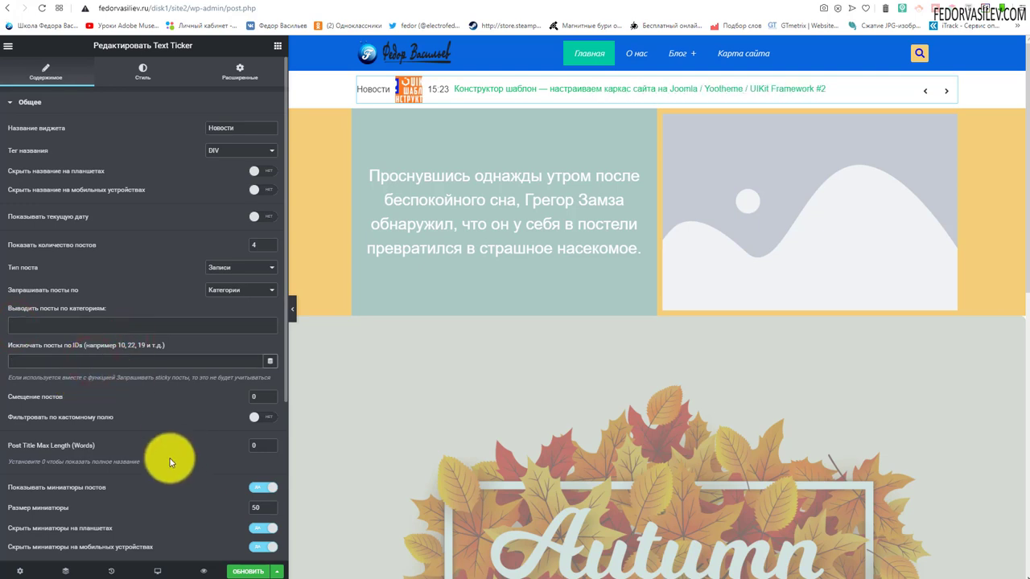
- Examine the ticker's post offset and maximum title length settings
scroll(176, 410, "down", 2)
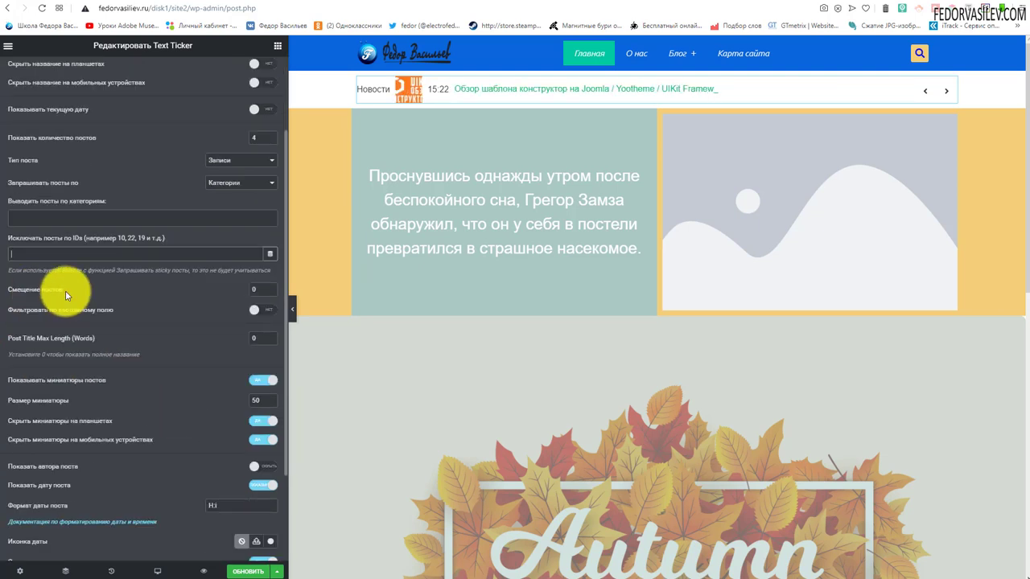
left_click(270, 292)
left_click(270, 291)
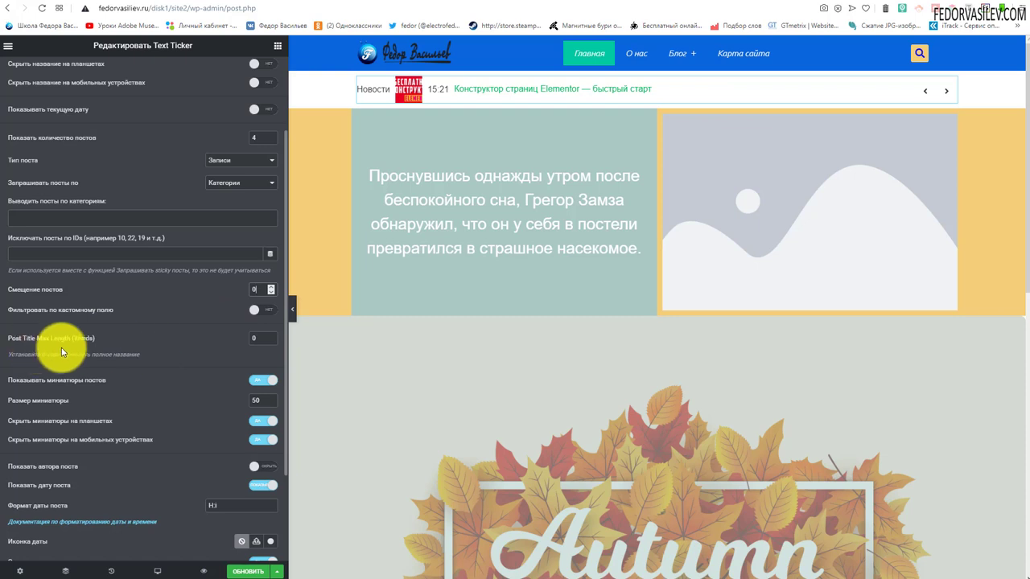
left_click_drag(134, 355, 47, 355)
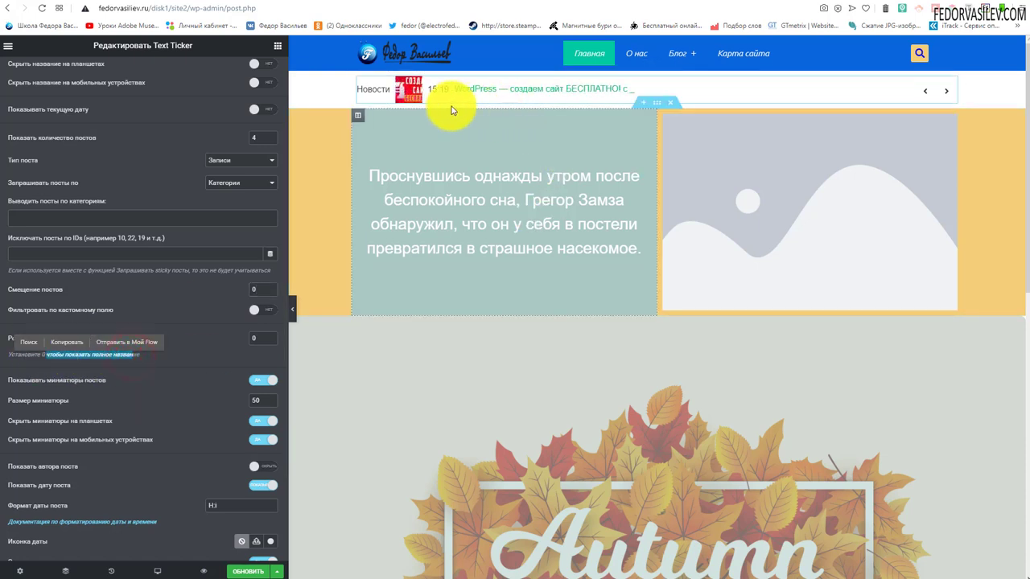
left_click(207, 341)
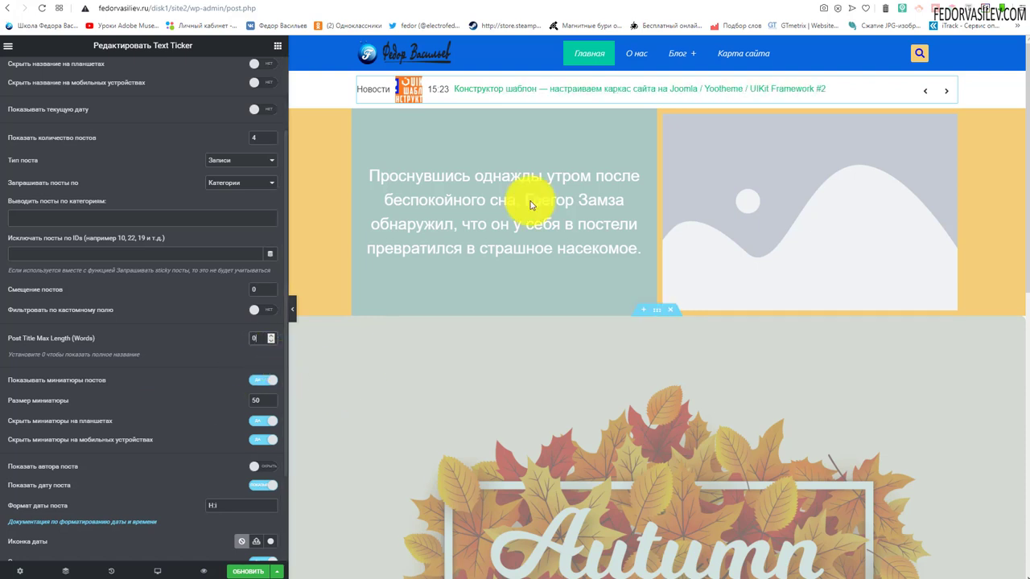
- Try turning the post thumbnails off, turn them back on, and try a thumbnail size of 100
left_click(247, 384)
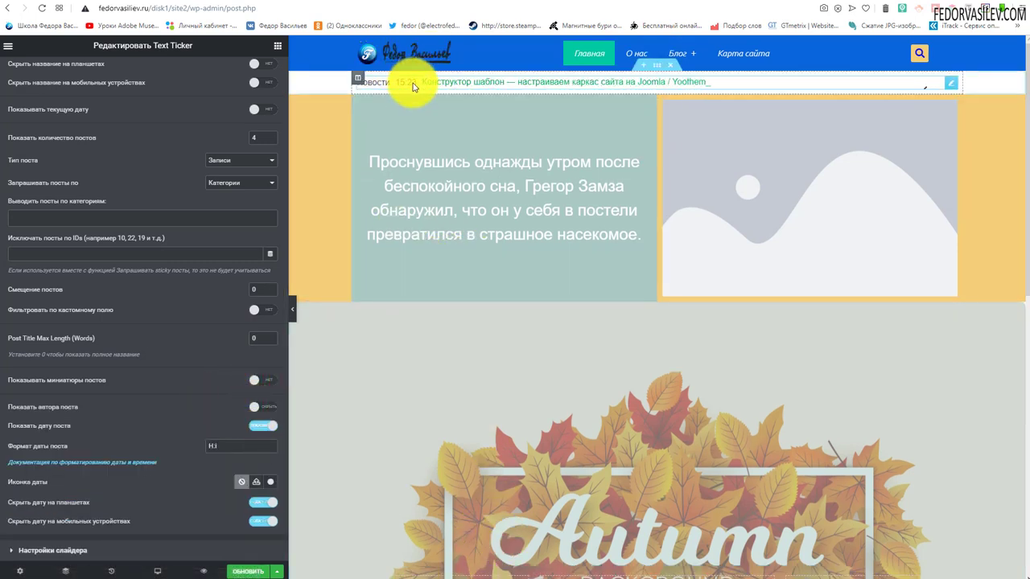
left_click(263, 380)
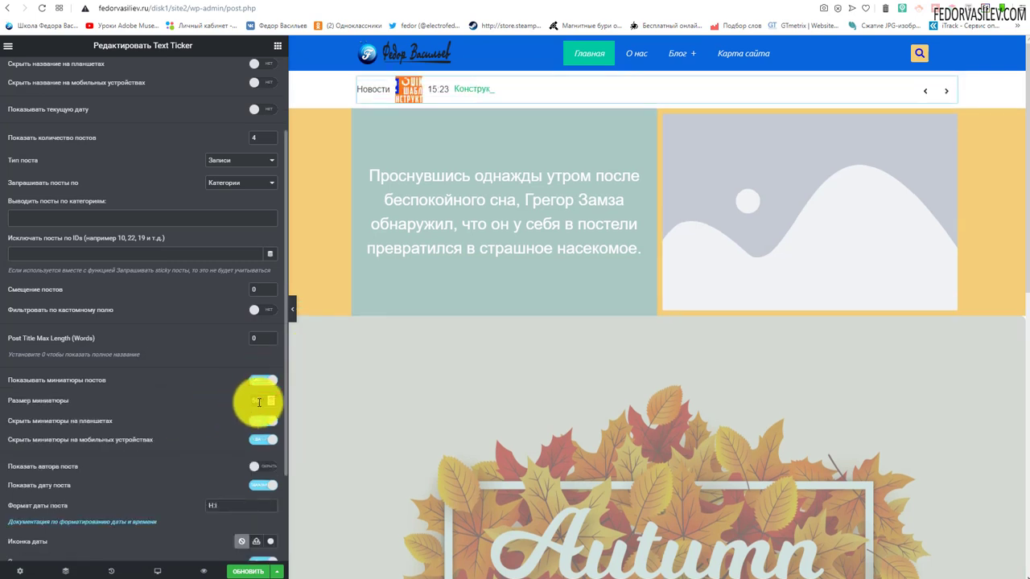
left_click(259, 401)
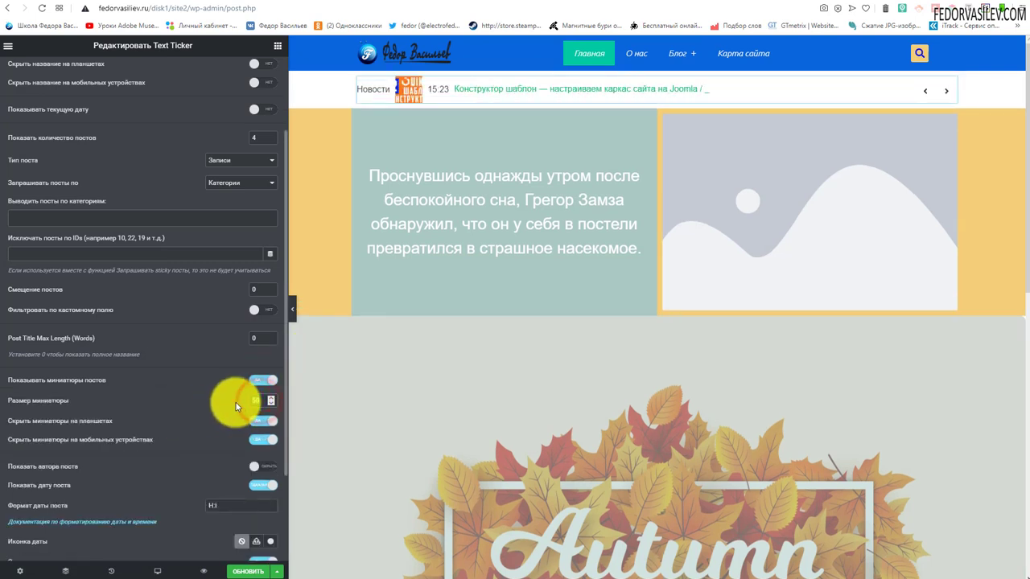
type("50")
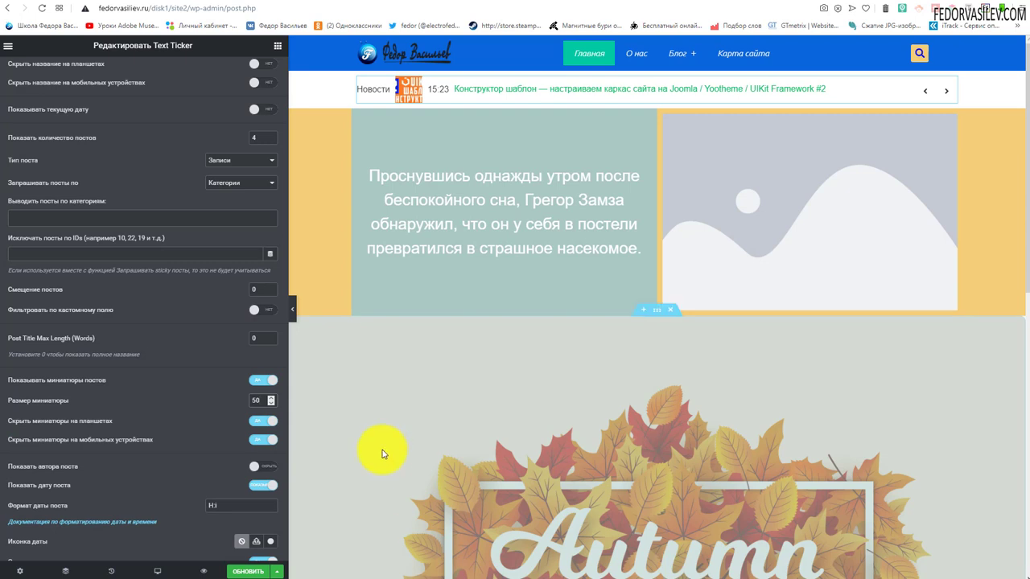
key("BackSpace")
key("BackSpace")
type("100")
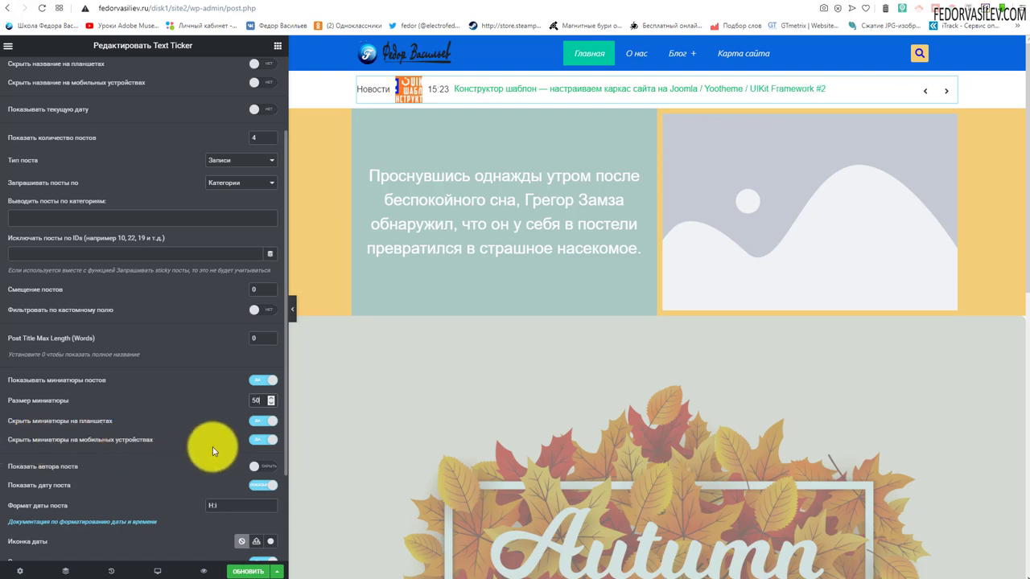
- Preview the ticker in the Планшет view and return to the Компьютер view
scroll(186, 369, "down", 1)
scroll(187, 354, "down", 1)
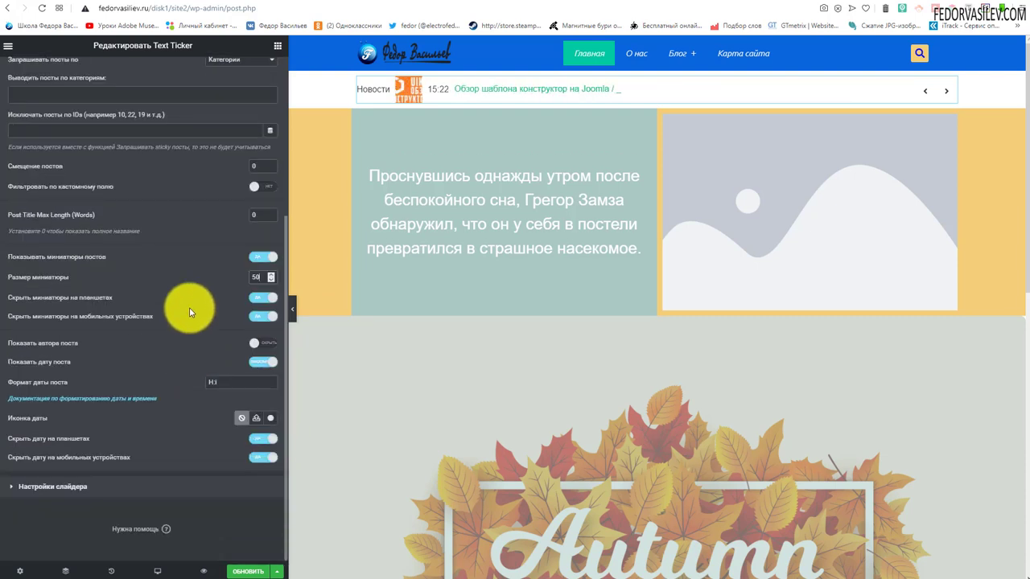
left_click(157, 572)
left_click(37, 522)
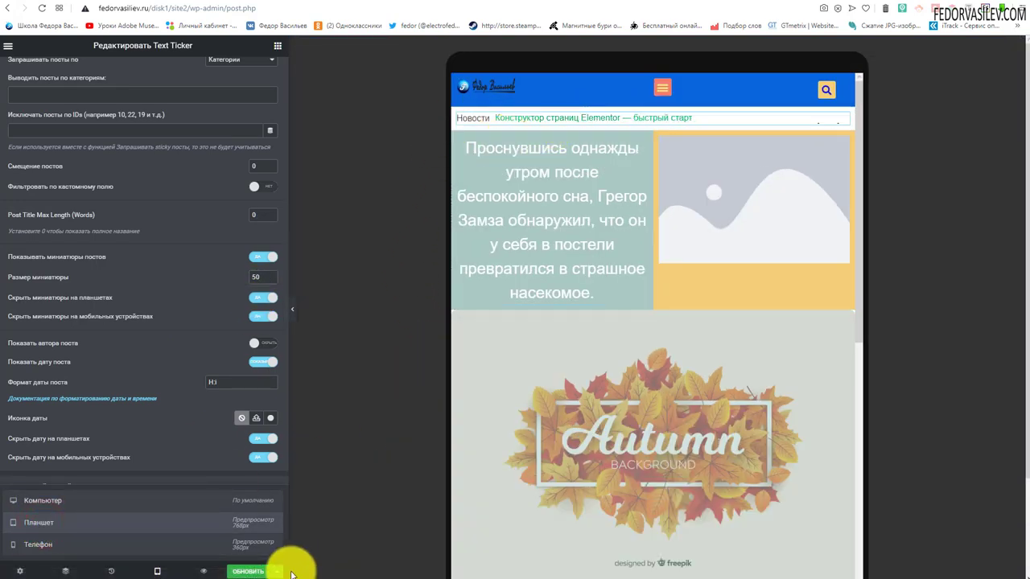
left_click(48, 501)
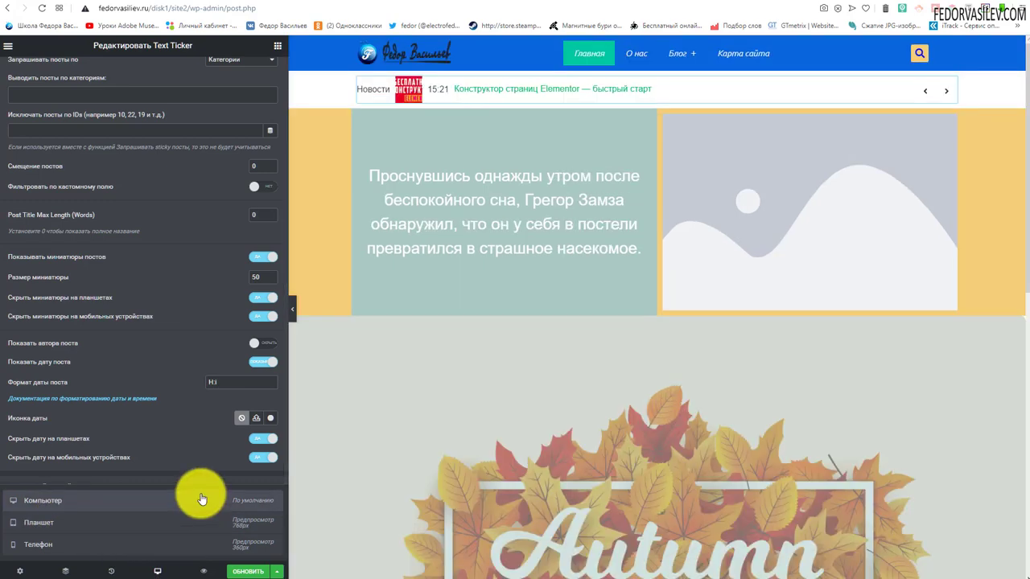
- Try showing the post author with the user-plus icon, and turn the author off again
left_click(273, 344)
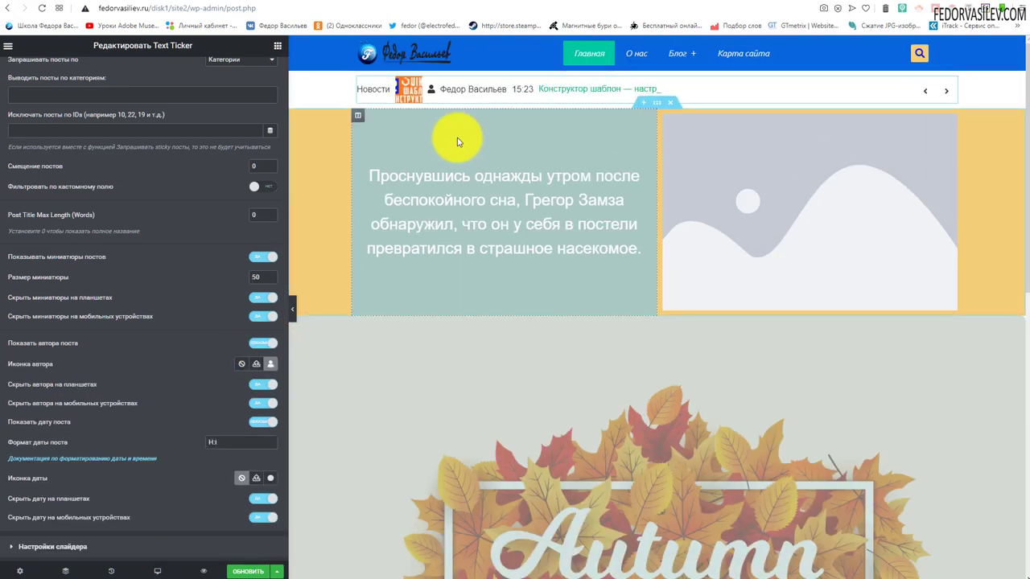
left_click(271, 366)
left_click(477, 384)
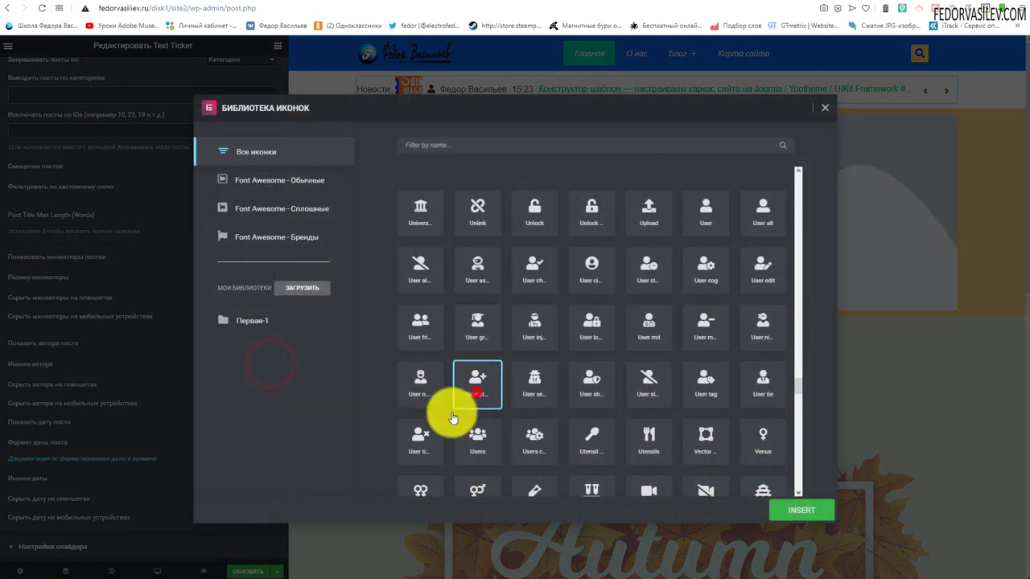
left_click(798, 513)
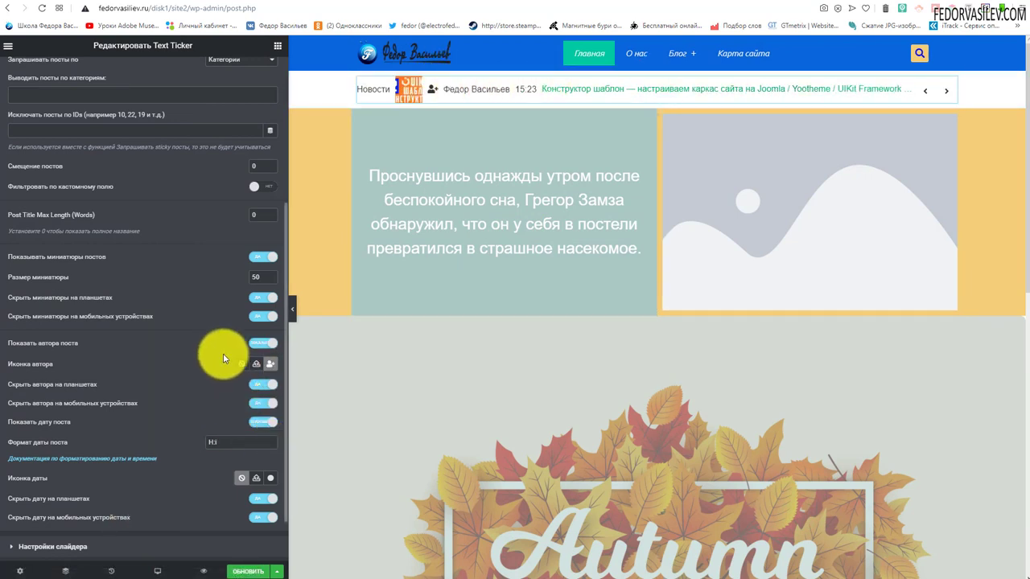
left_click(257, 346)
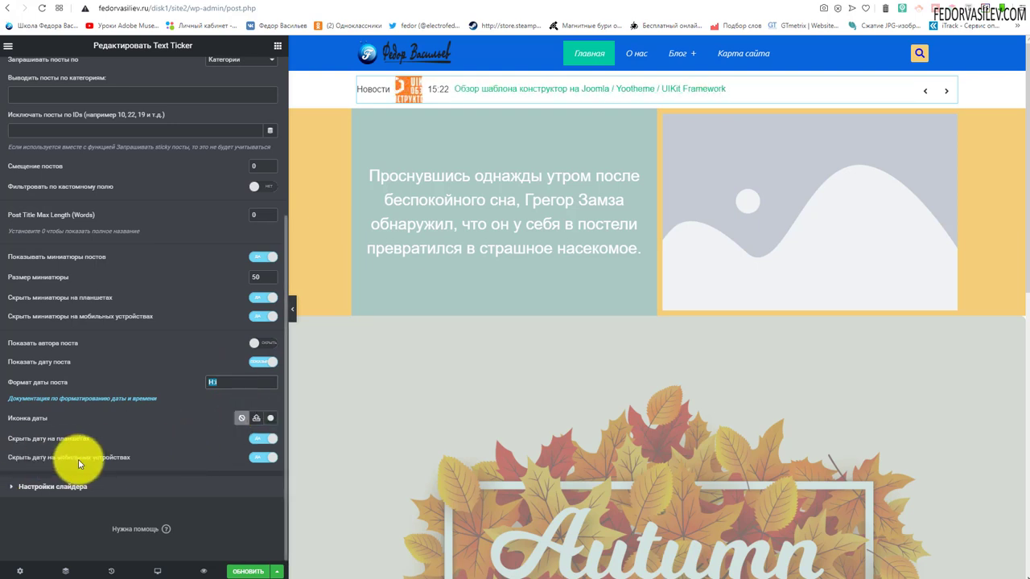
- Try the slider settings with Typing Effect off and with Multiline Typing on, and restore both options
scroll(108, 386, "up", 5)
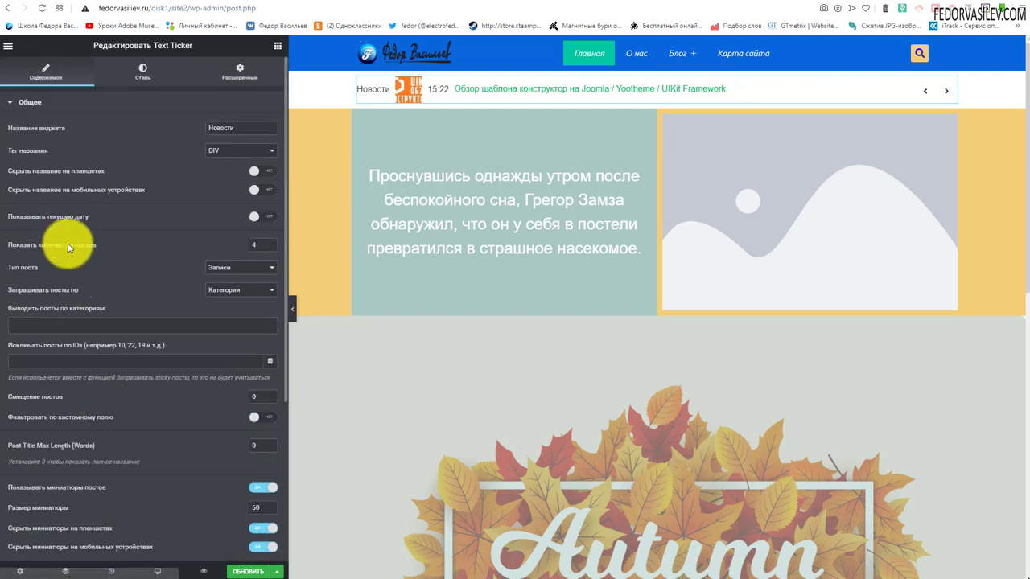
left_click(28, 103)
left_click(27, 128)
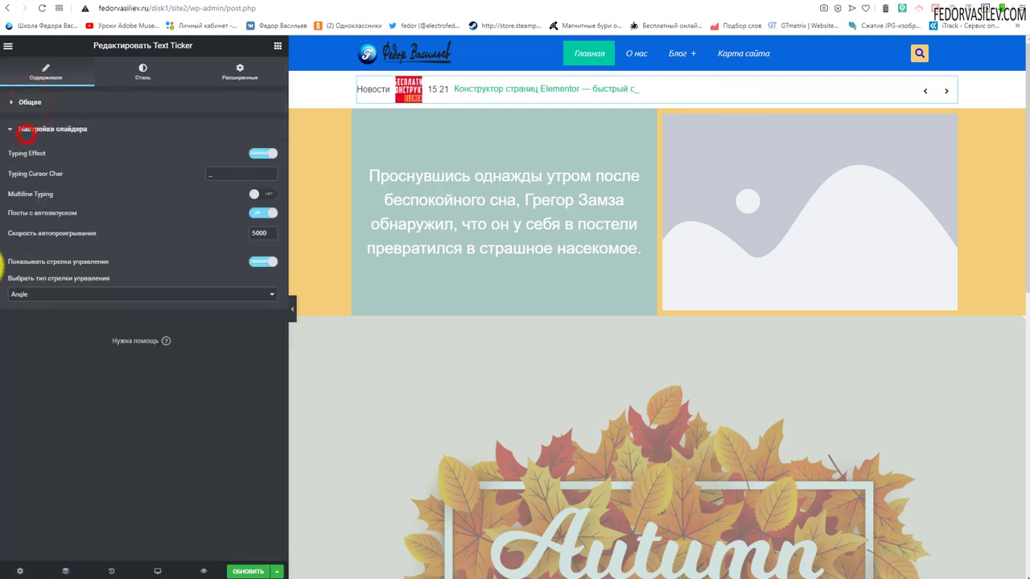
left_click(252, 156)
left_click(253, 154)
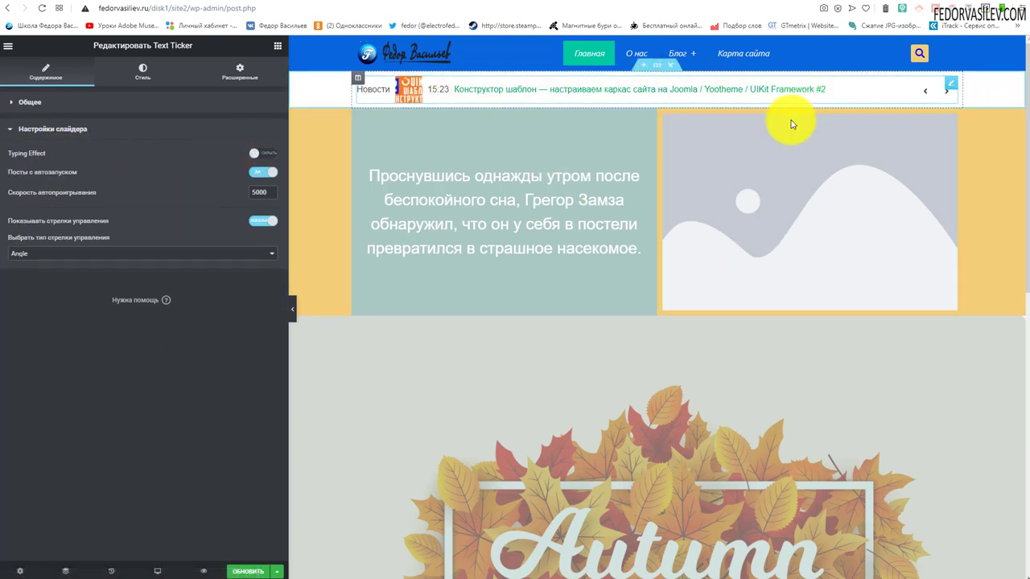
left_click(266, 153)
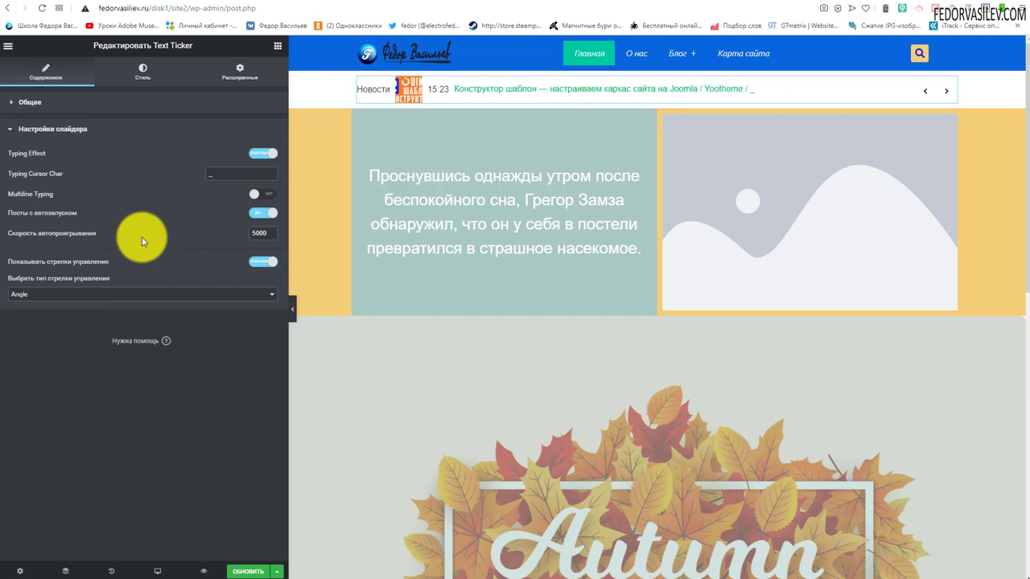
left_click(263, 194)
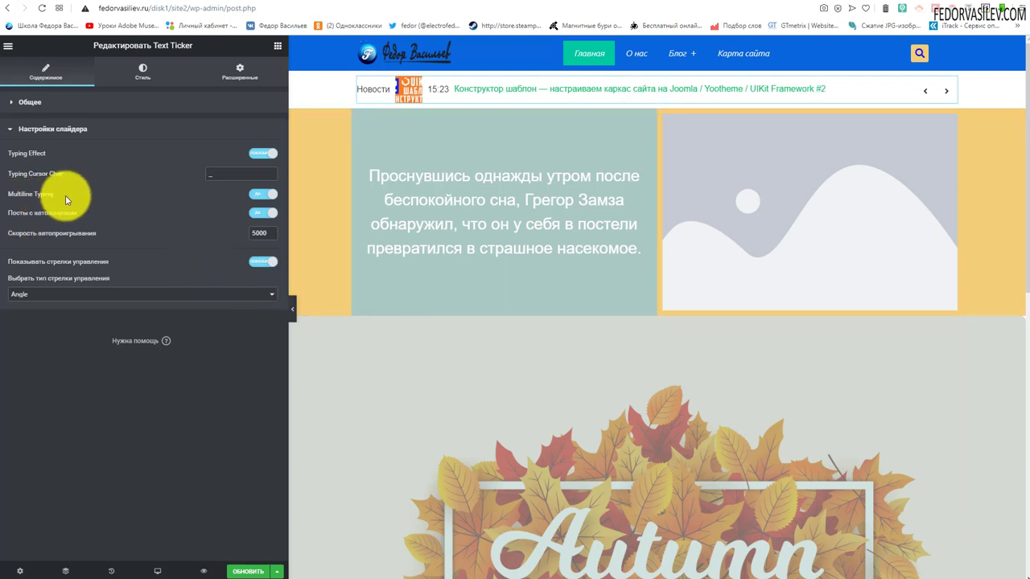
left_click(256, 194)
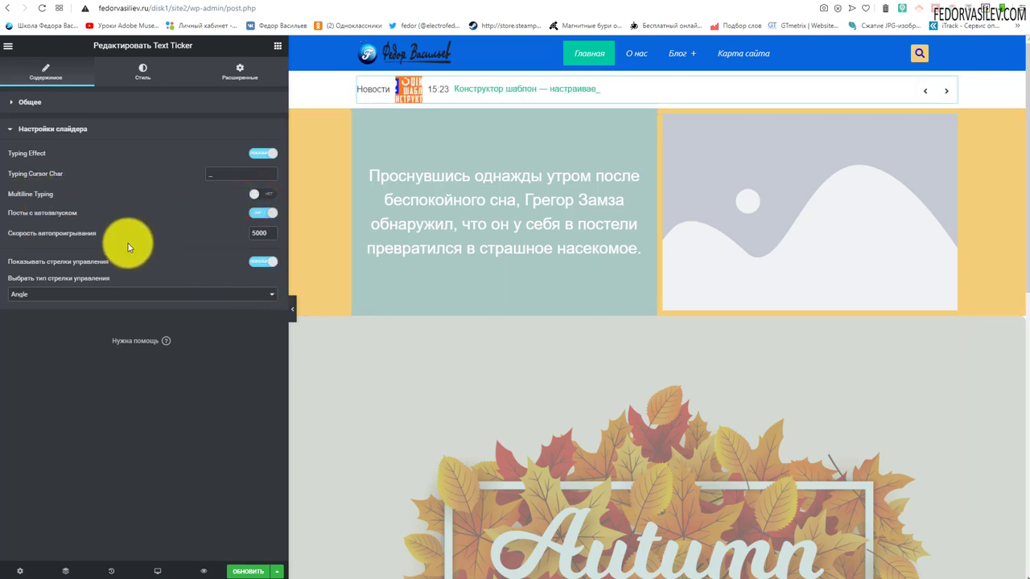
- Try turning off post autoplay, test the ticker's arrow on the live home page, and turn autoplay back on
left_click(256, 212)
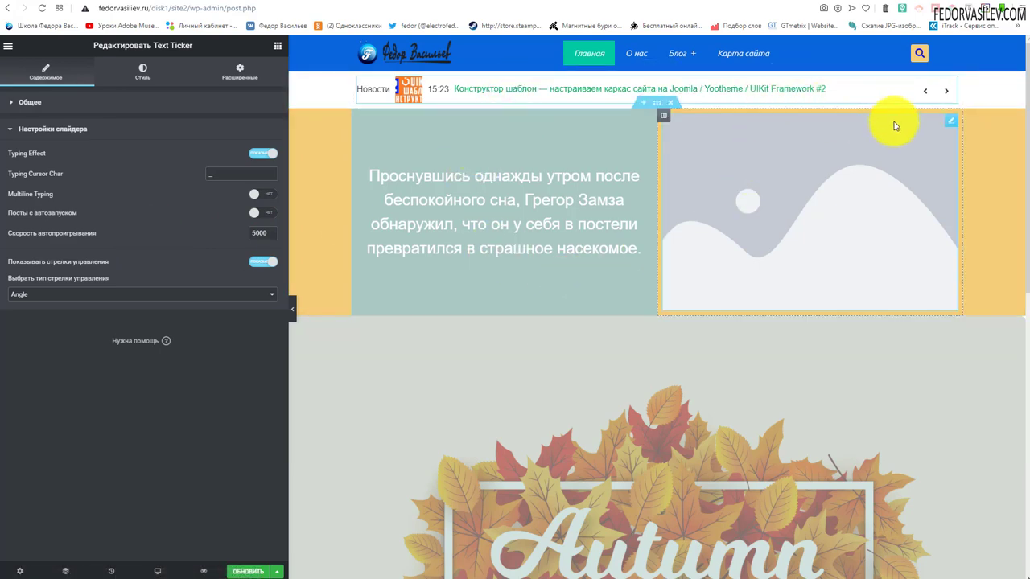
left_click(229, 7)
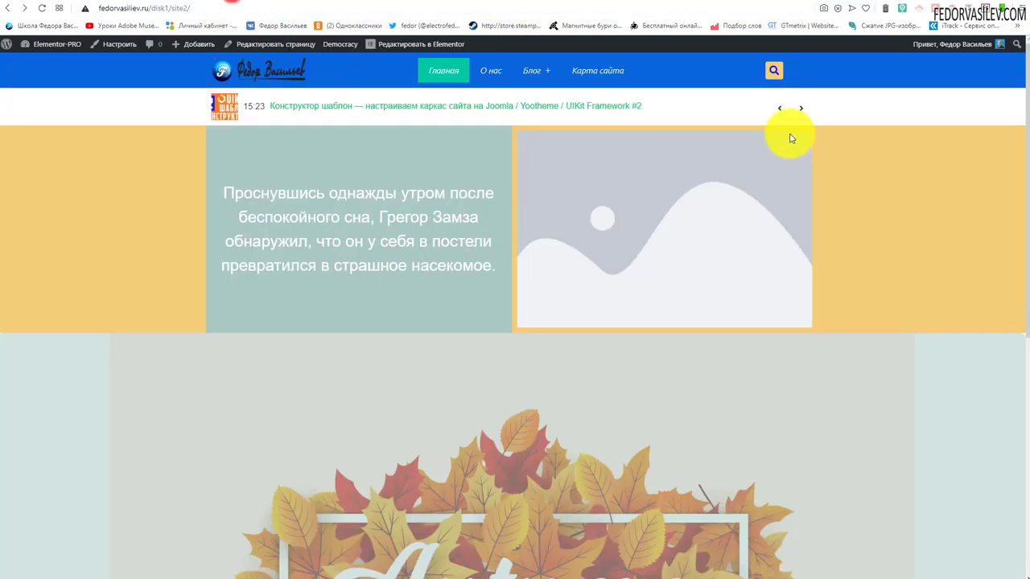
left_click(799, 108)
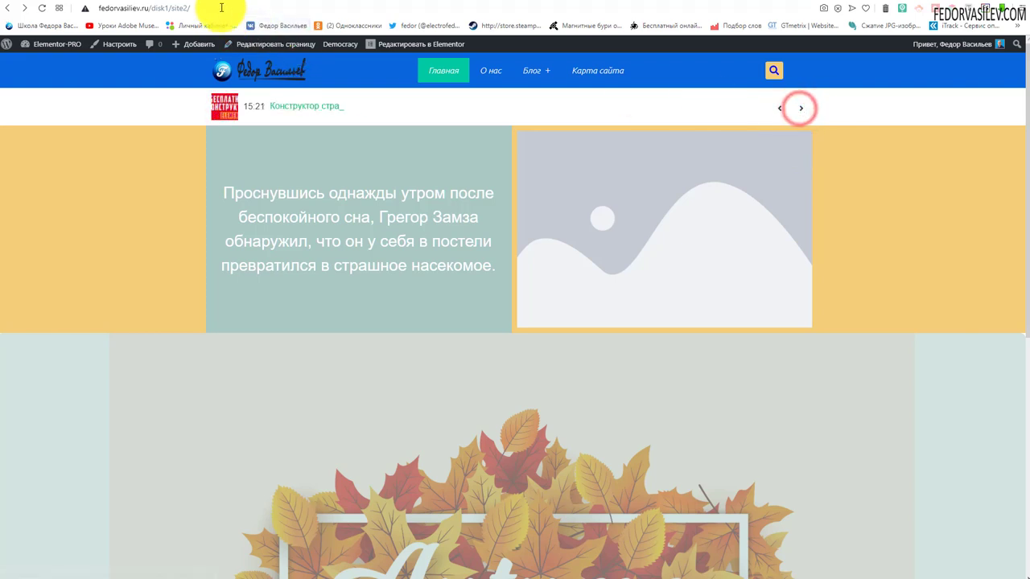
left_click(219, 8)
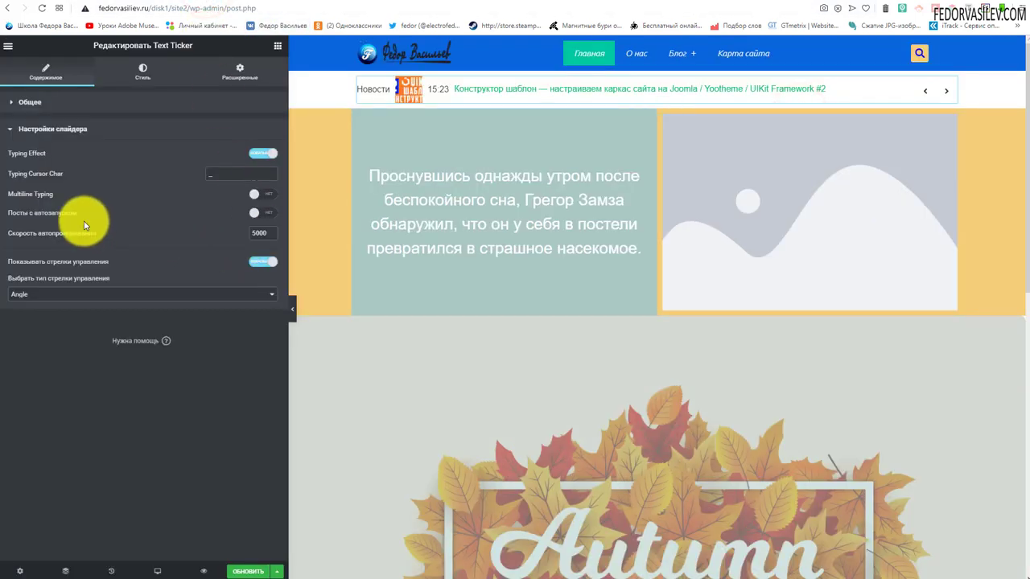
left_click(269, 212)
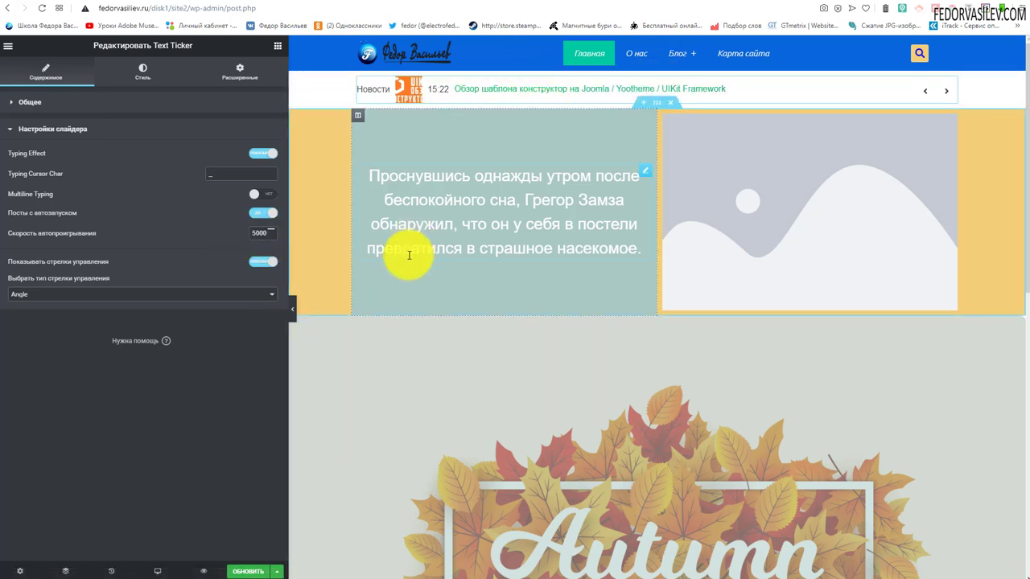
- Try the ticker's navigation arrows hidden and as Long Arrow, and set their type to Chevron Circle
left_click(256, 262)
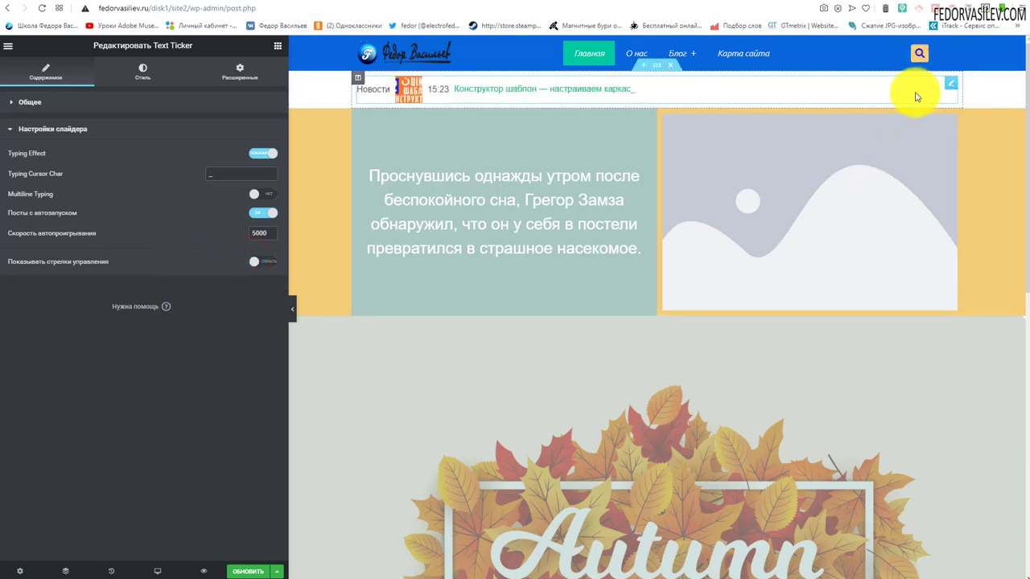
left_click(263, 261)
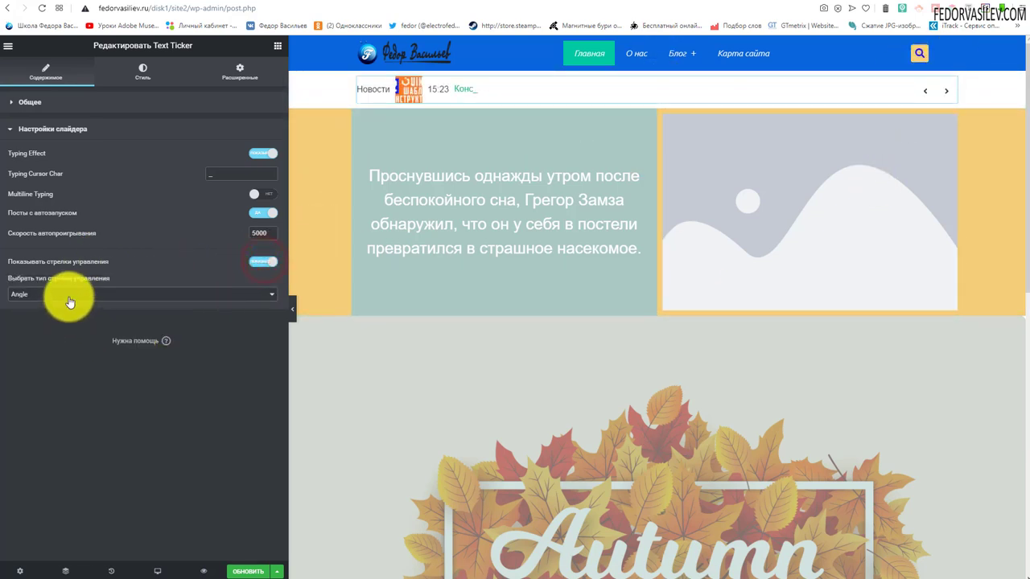
left_click(70, 302)
left_click(54, 349)
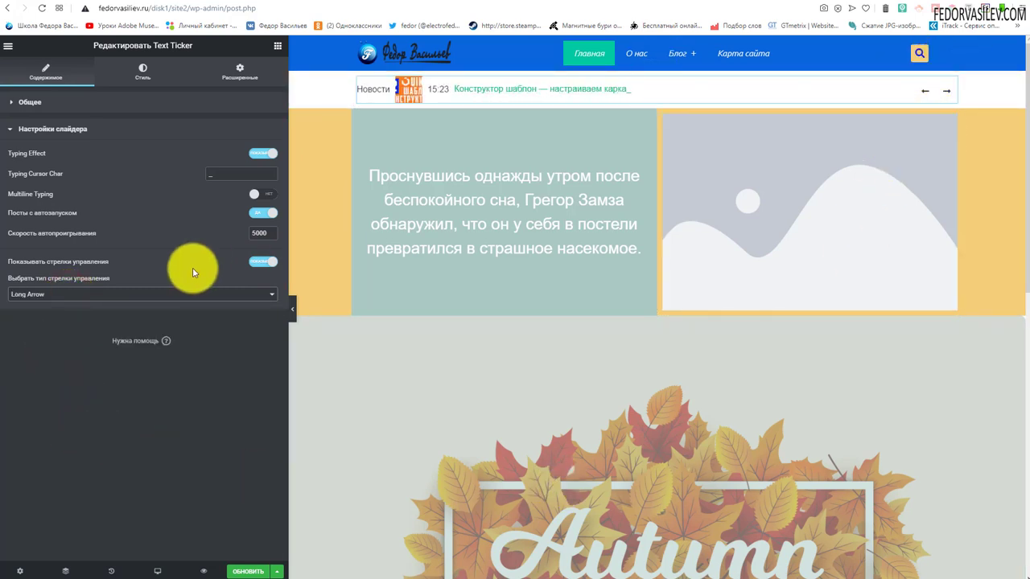
left_click(147, 294)
left_click(84, 362)
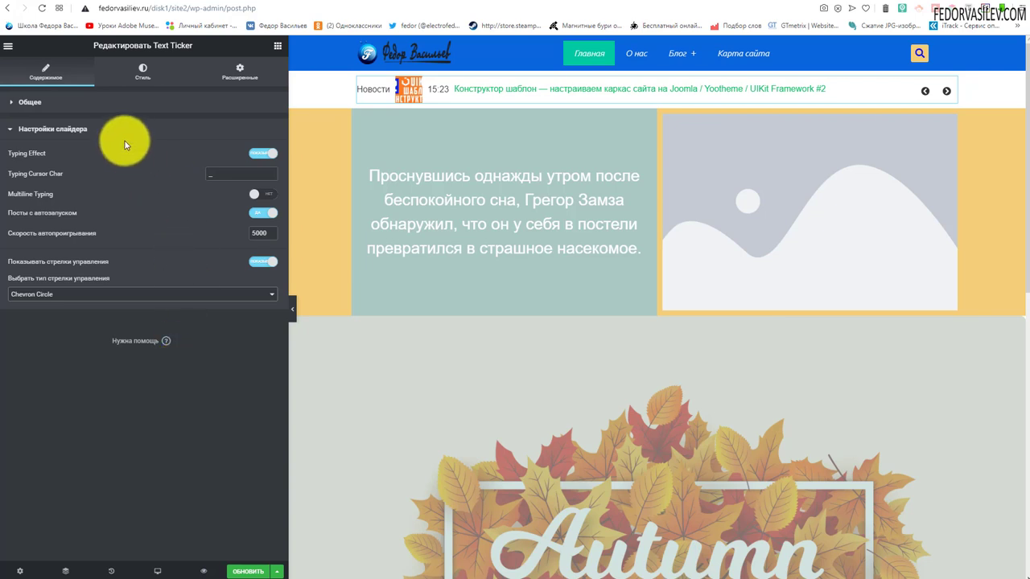
- Set the link colour of the ticker's posts to blue in the widget's style settings
left_click(142, 70)
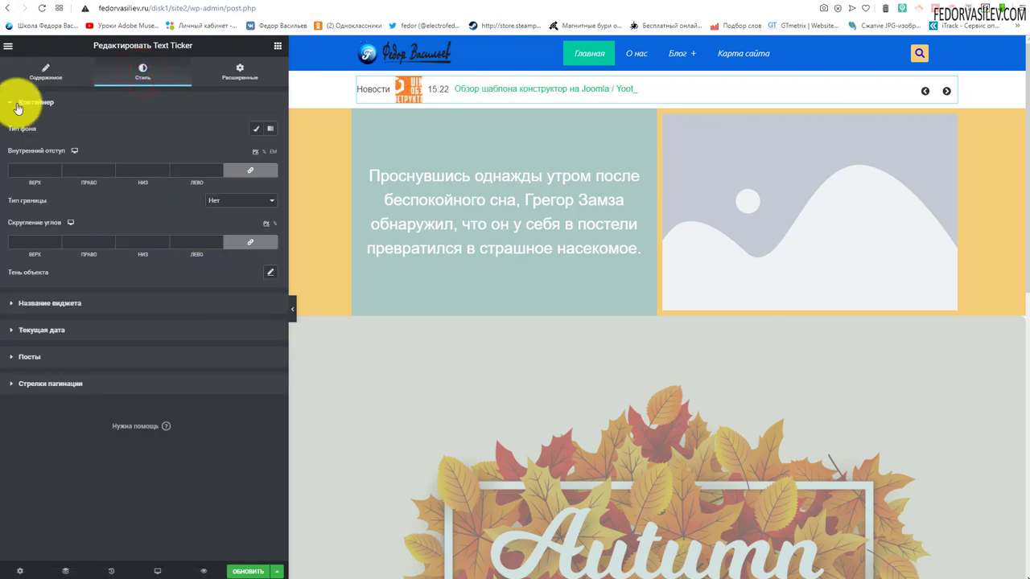
left_click(18, 107)
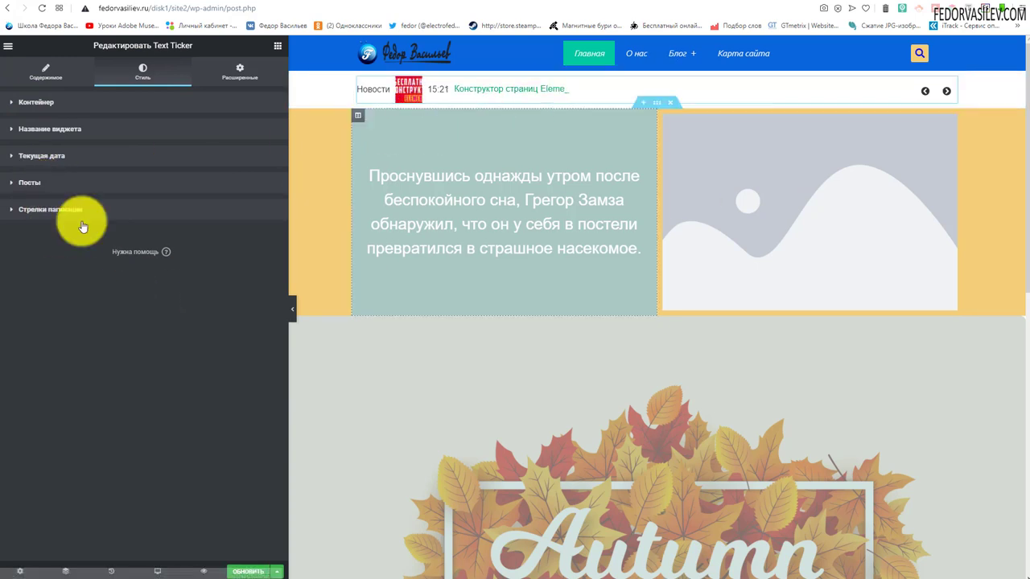
left_click(32, 183)
scroll(96, 282, "down", 5)
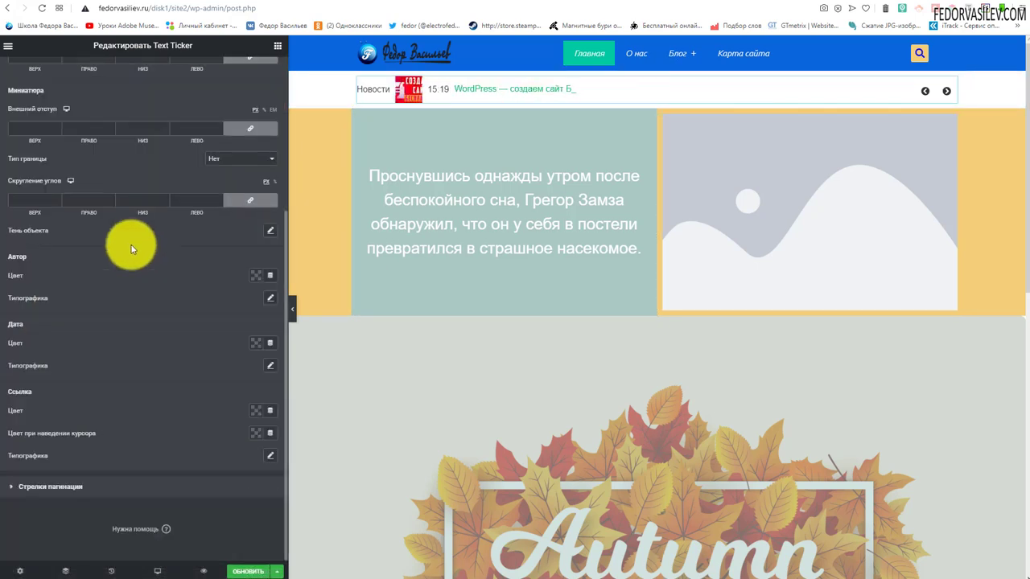
left_click(255, 410)
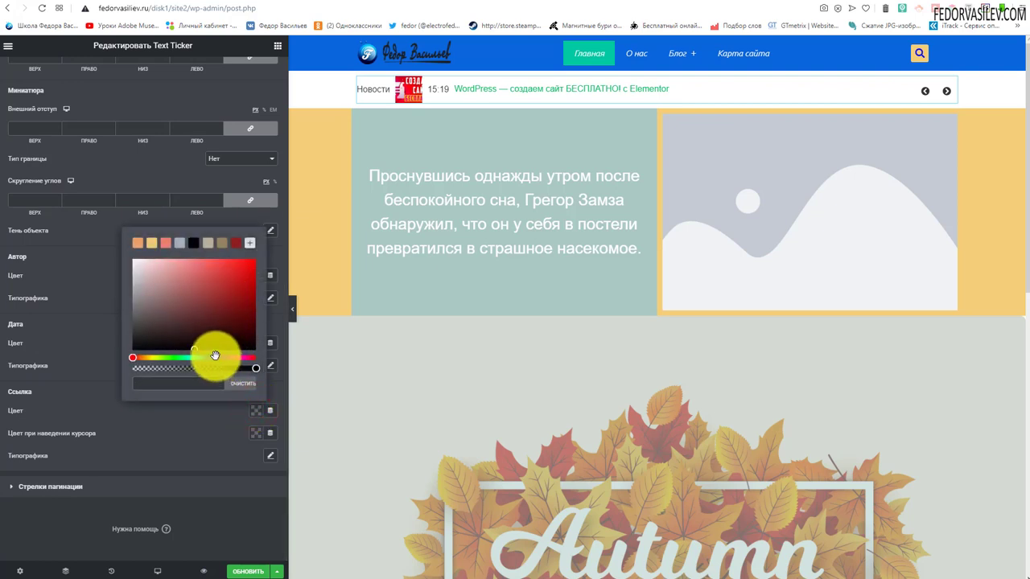
left_click(215, 355)
left_click(219, 306)
left_click(430, 169)
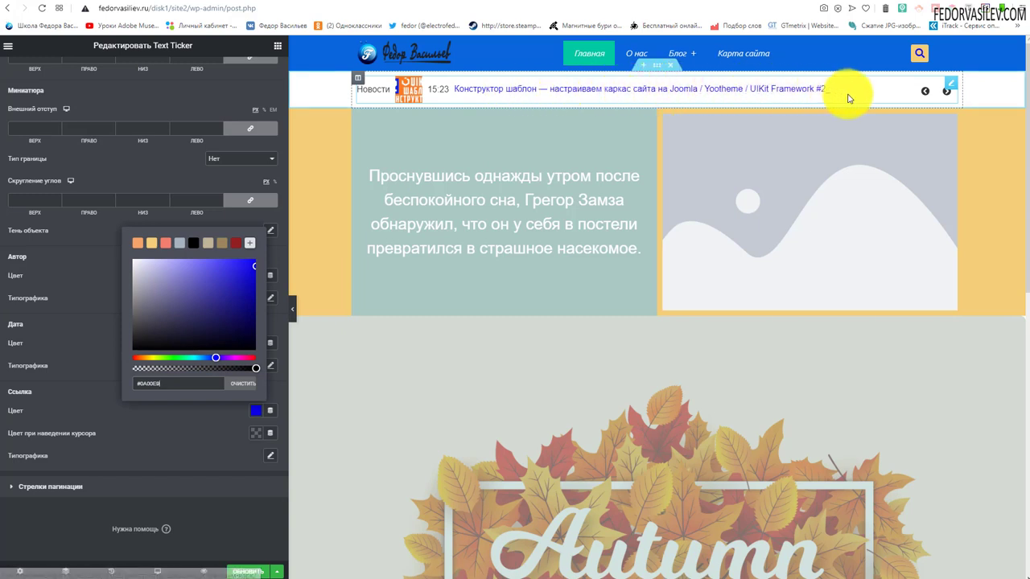
left_click(848, 99)
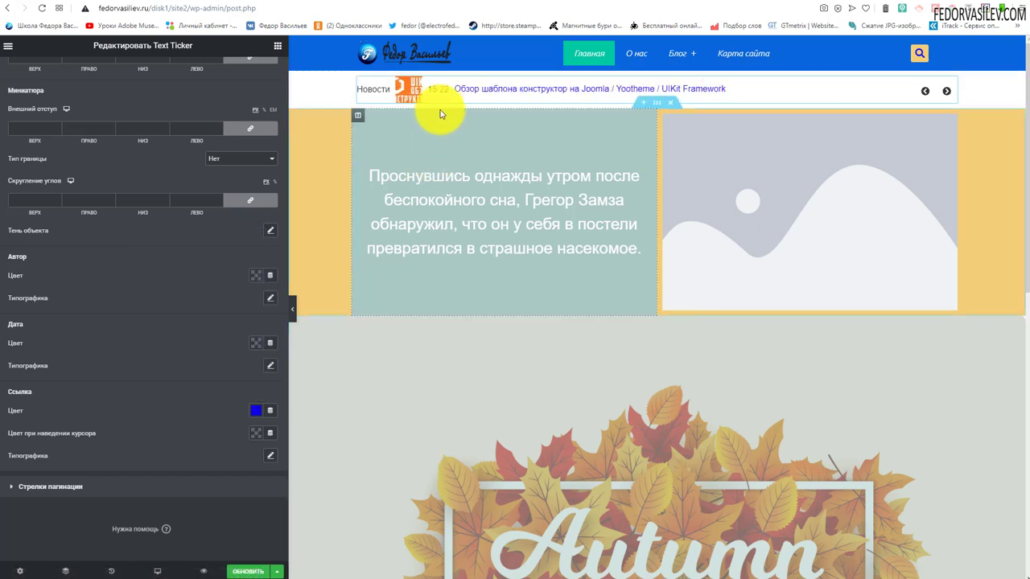
- Set the hover colour of the ticker's post links to red and check it on a post title
left_click(256, 433)
left_click_drag(235, 324, 255, 285)
left_click(79, 414)
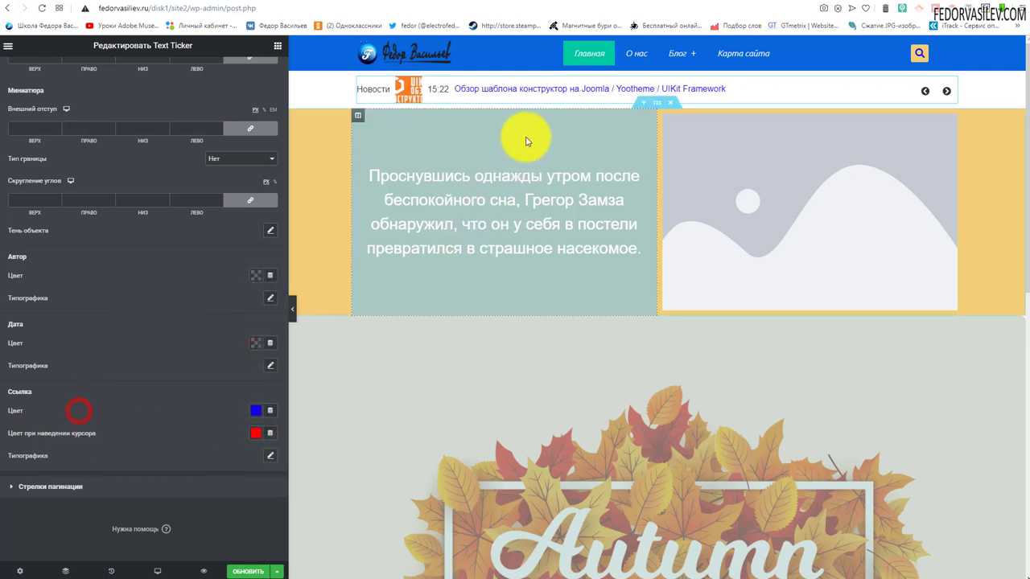
left_click(513, 89)
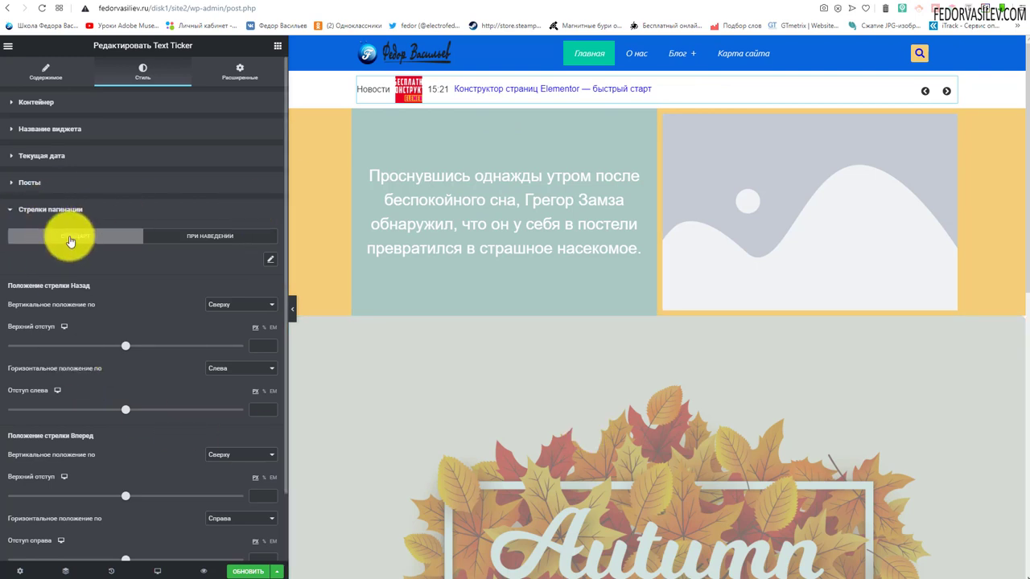
- Review the pagination arrows' normal and hover styles and position settings, and view the responsive preview options
left_click(172, 236)
left_click(102, 232)
scroll(103, 297, "down", 1)
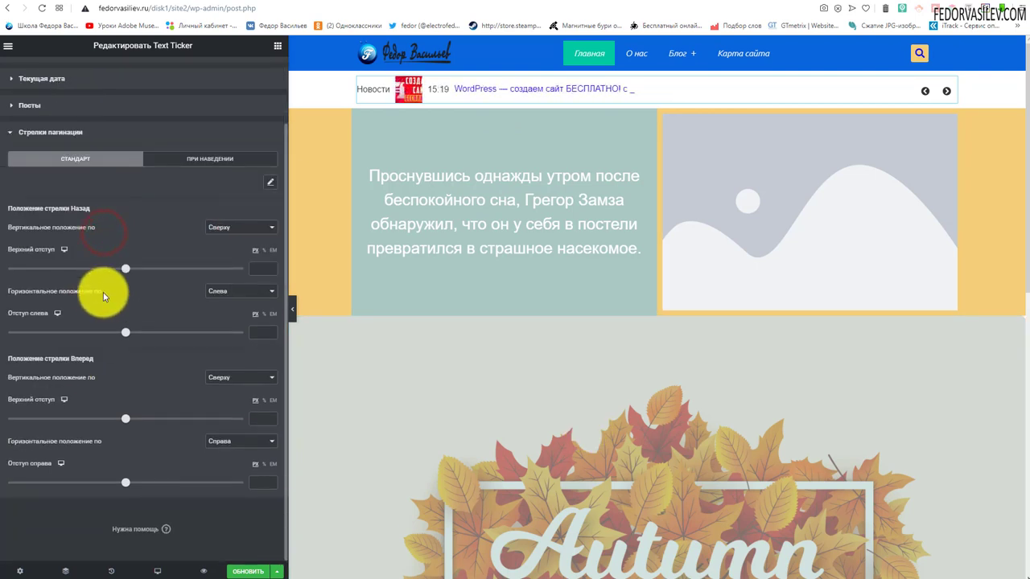
scroll(74, 363, "up", 1)
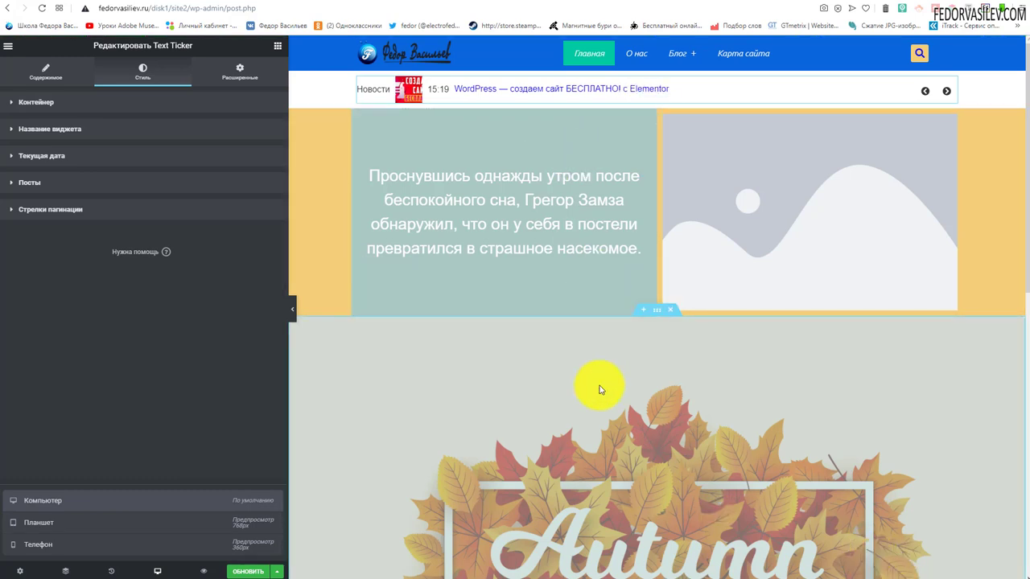
left_click(157, 571)
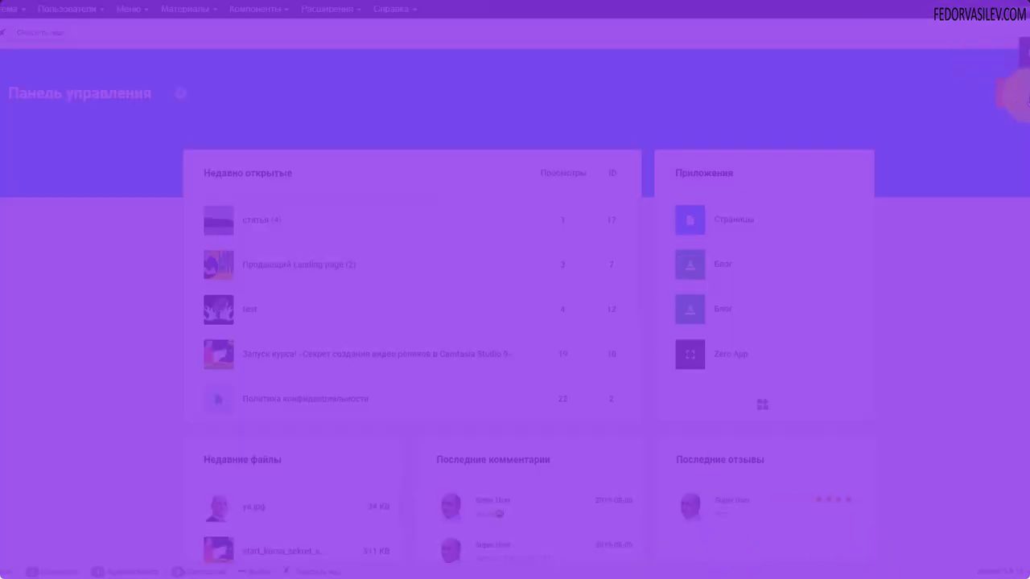
left_click(1009, 93)
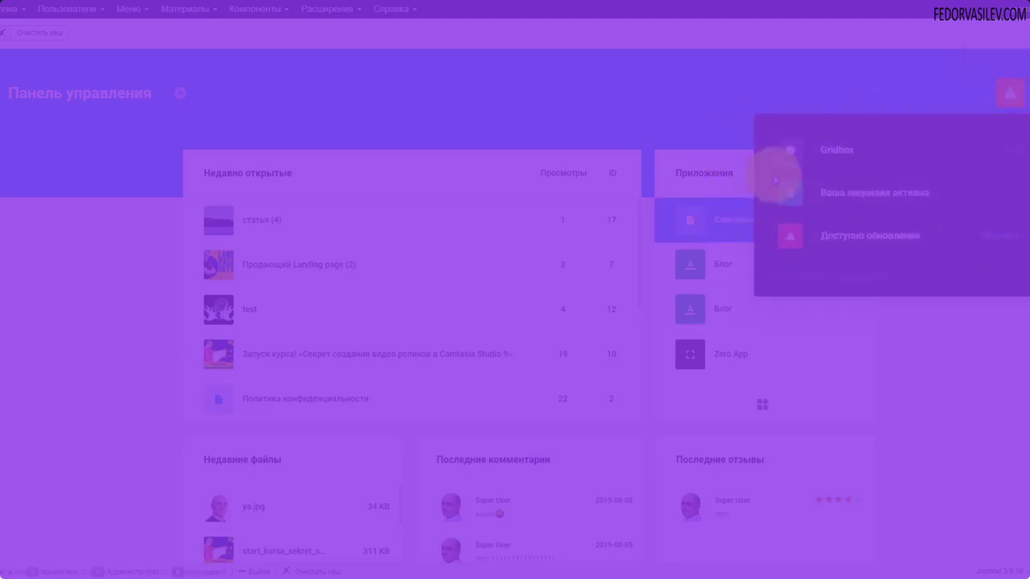
left_click(689, 354)
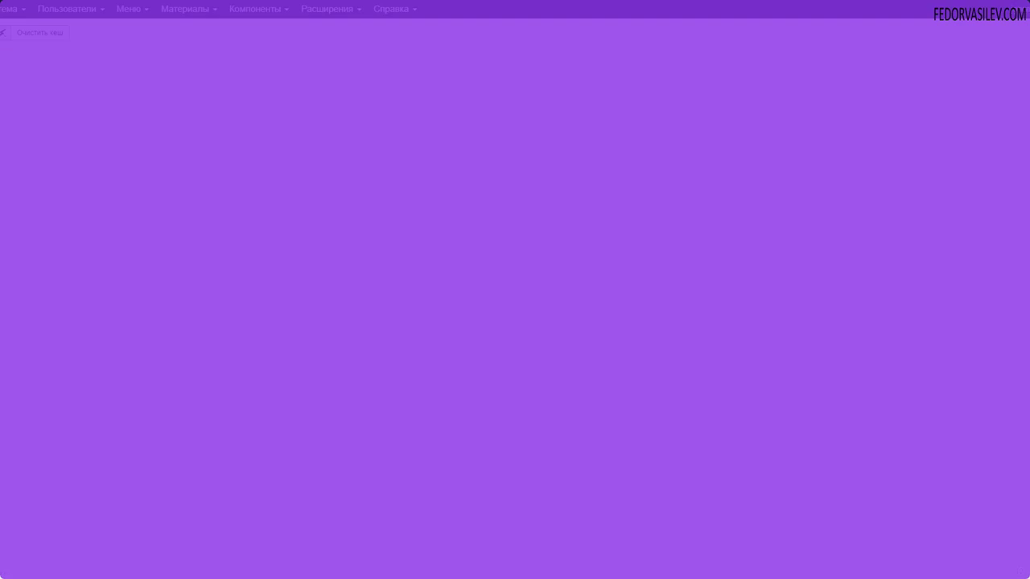
left_click(22, 150)
left_click(13, 196)
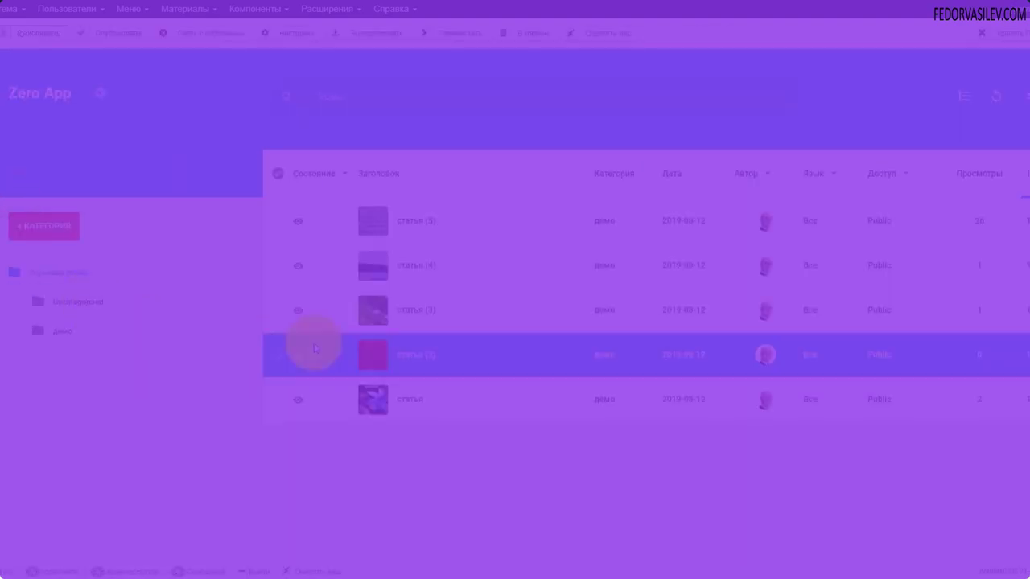
left_click(100, 94)
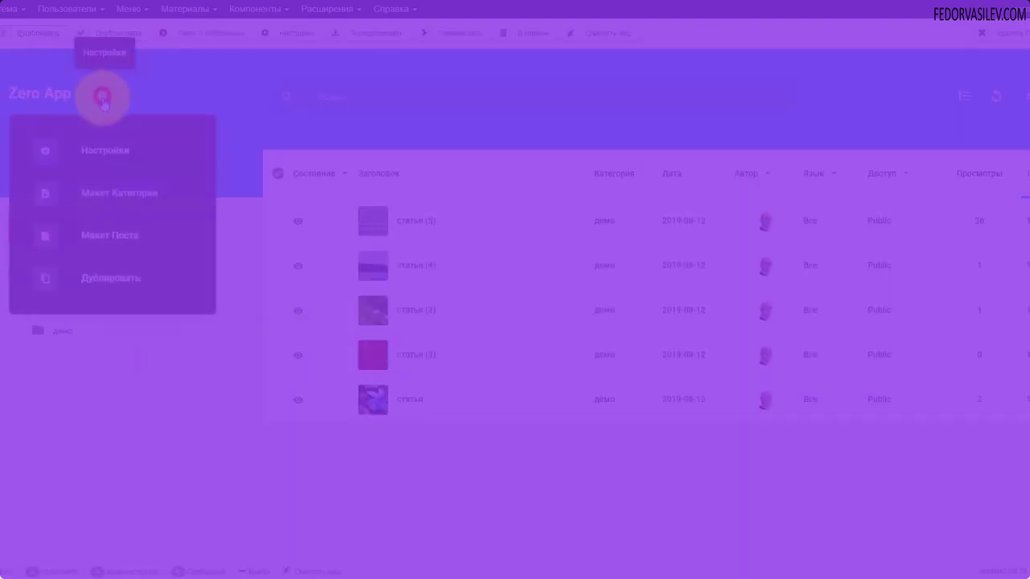
left_click(109, 239)
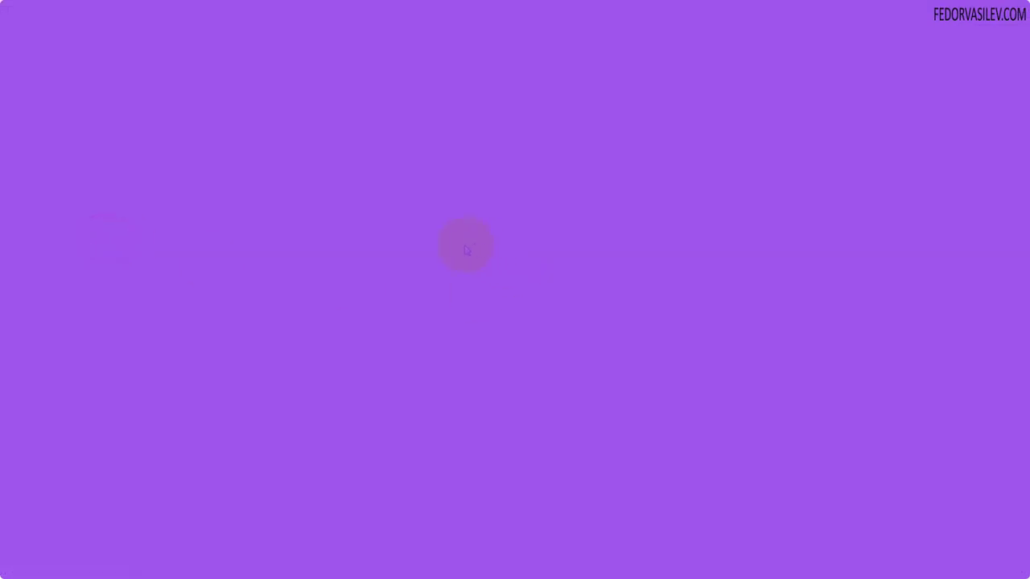